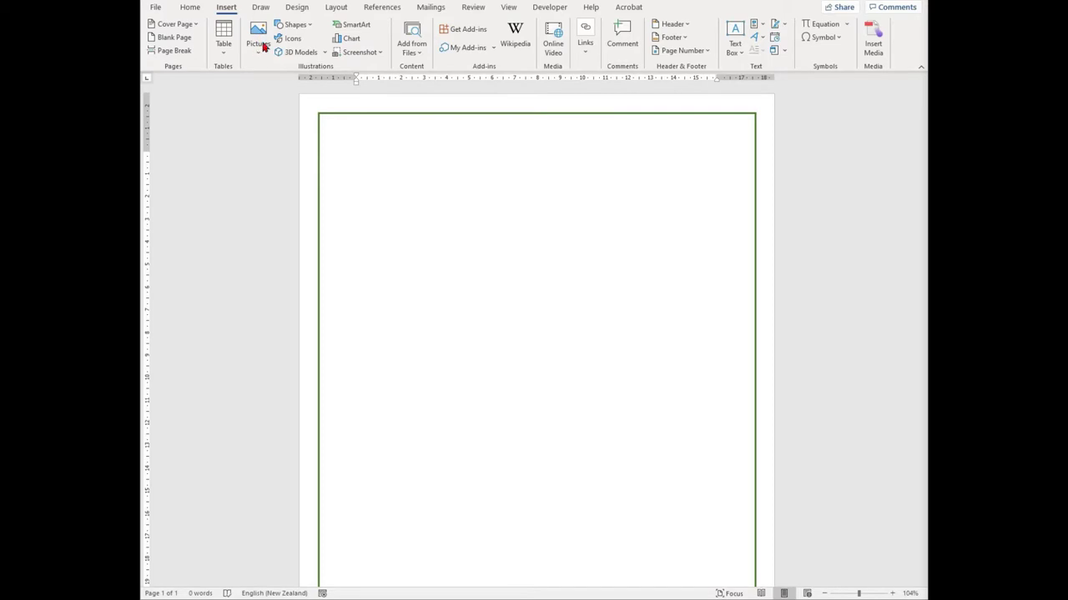
left_click(313, 28)
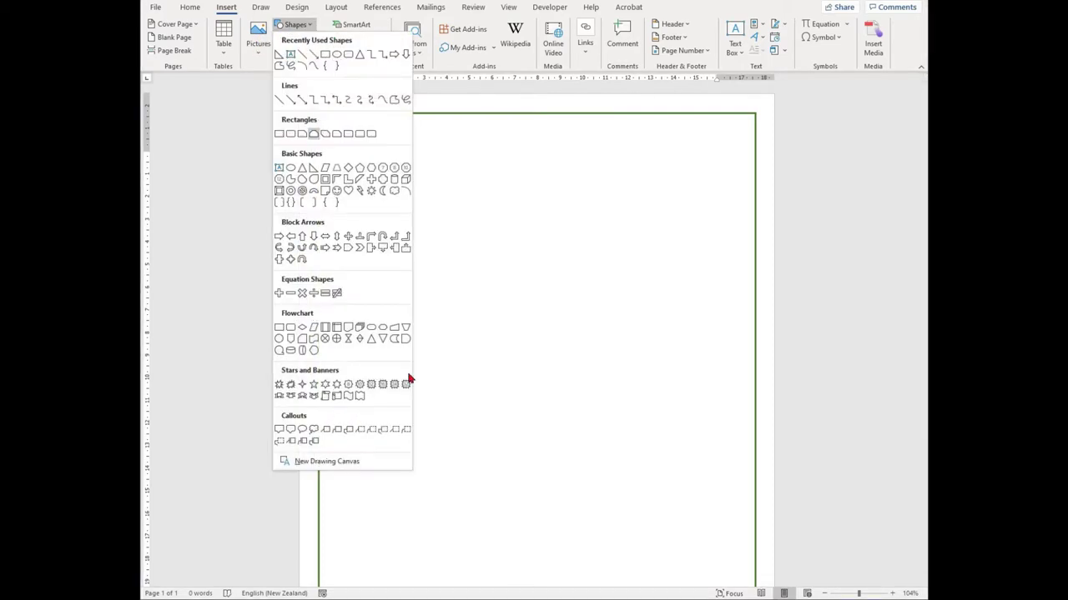
left_click(310, 28)
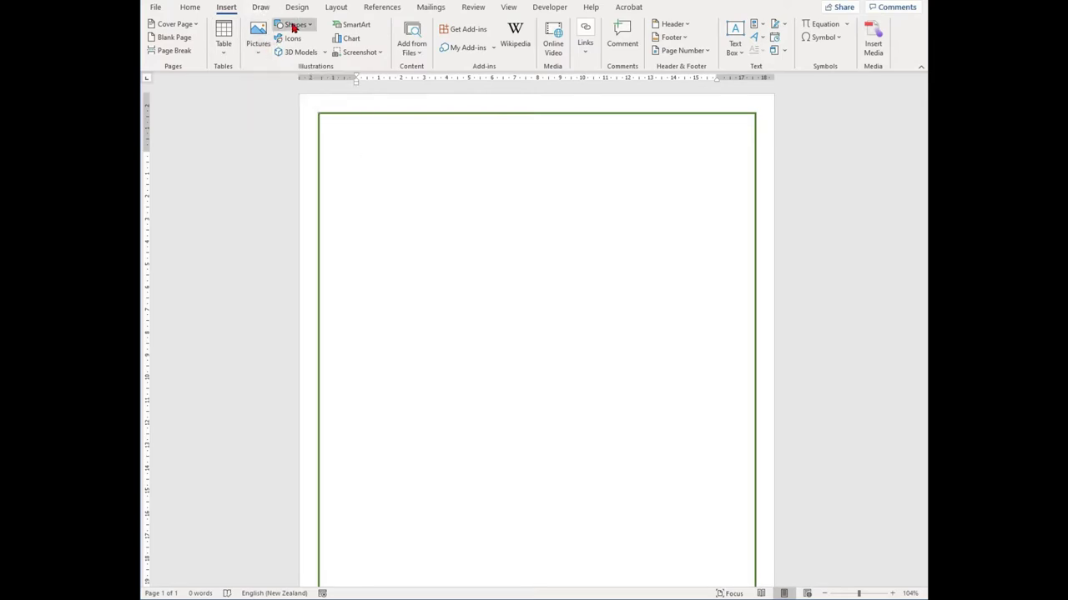
left_click(259, 62)
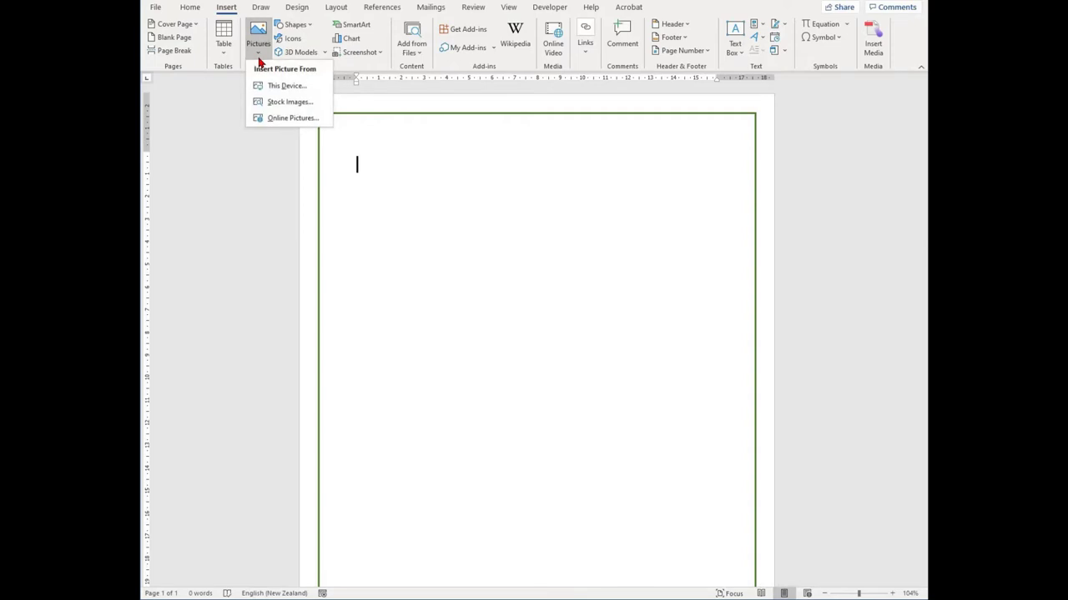
left_click(368, 165)
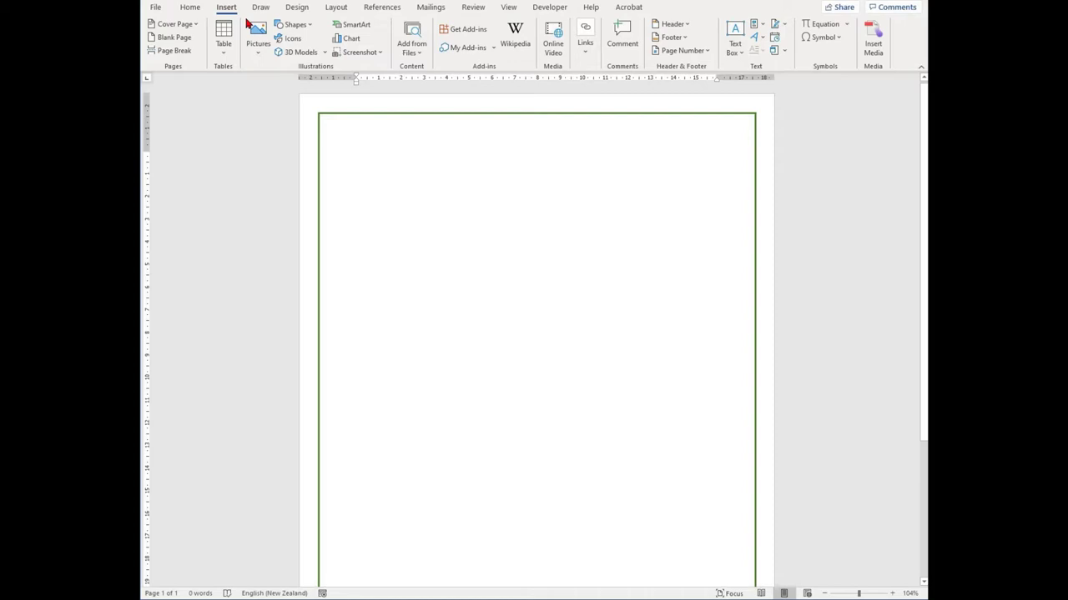
Insert the second SocialMedia picture from the device's Pictures folder at the beginning of the page
left_click(257, 57)
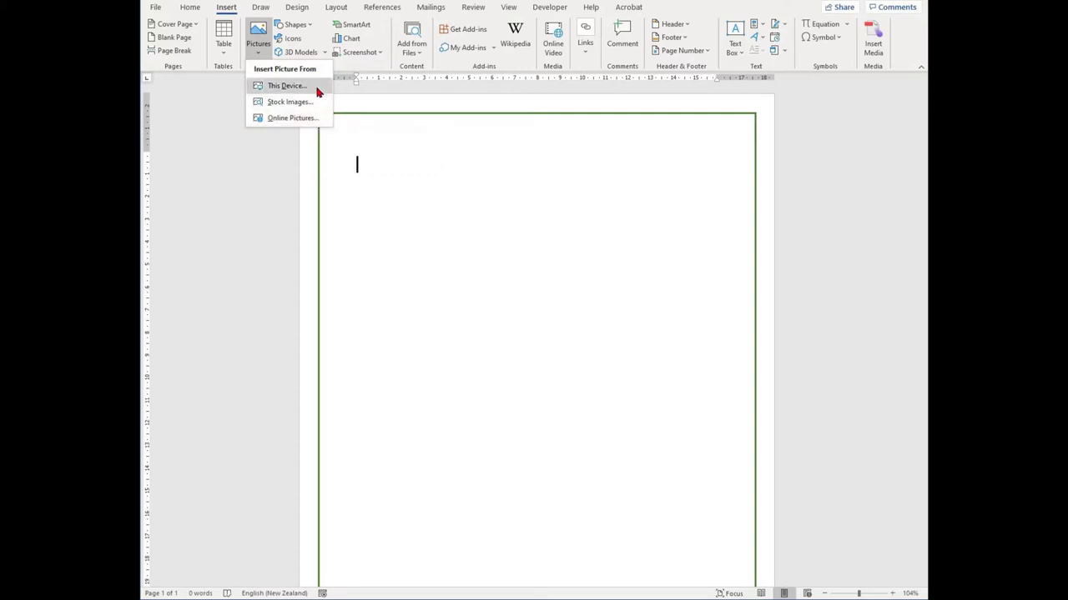
left_click(317, 88)
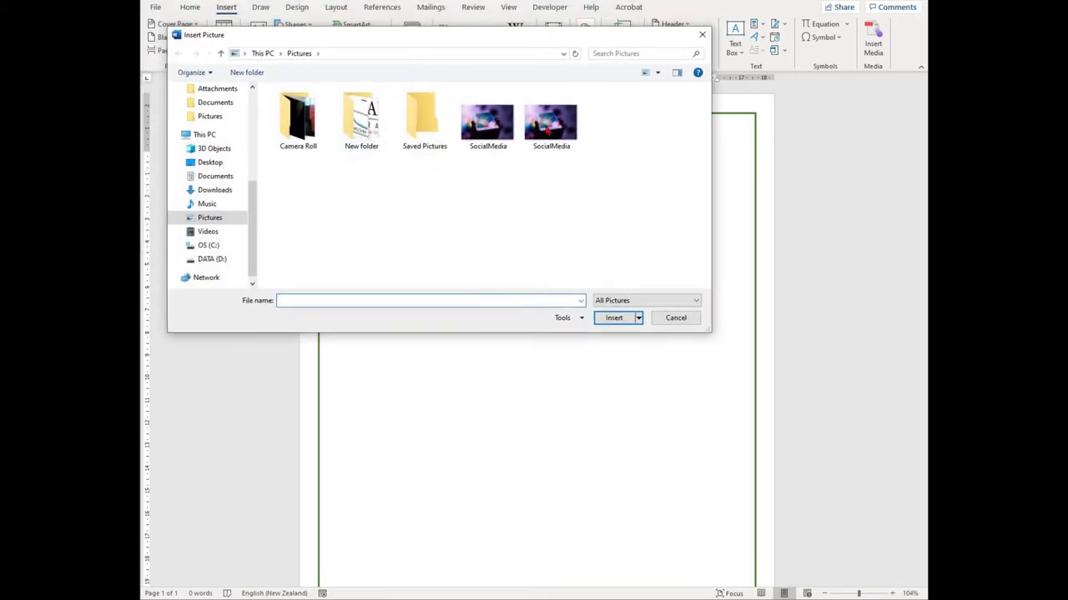
left_click(548, 128)
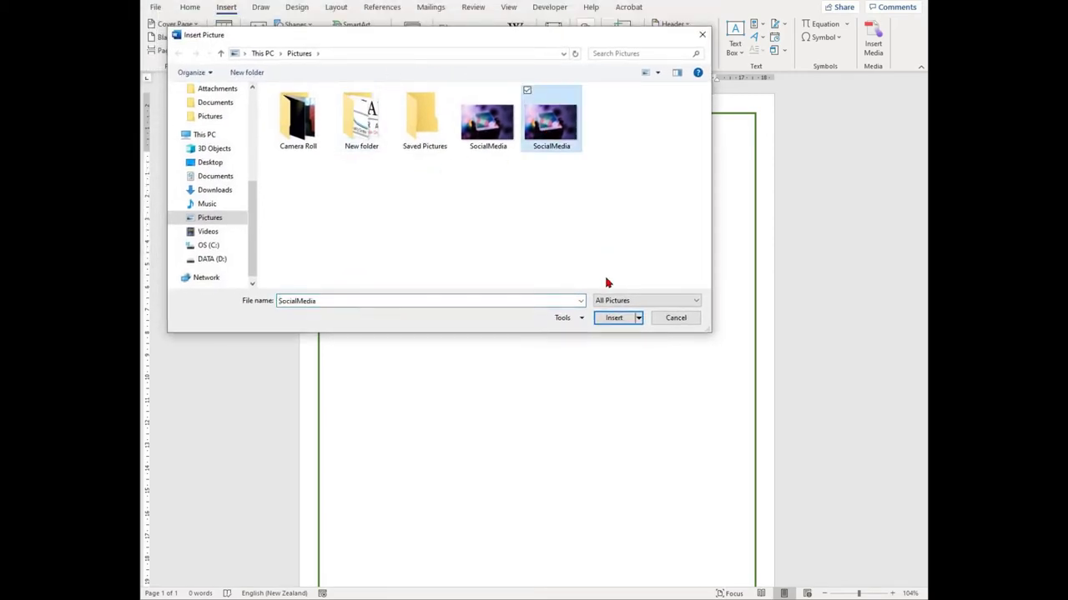
left_click(613, 319)
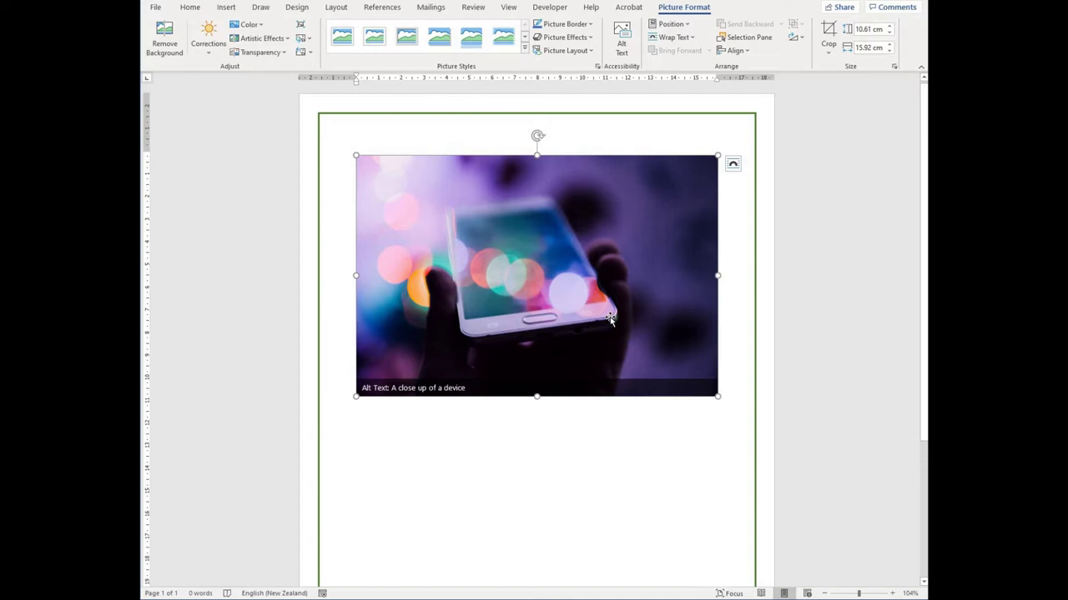
left_click(649, 452)
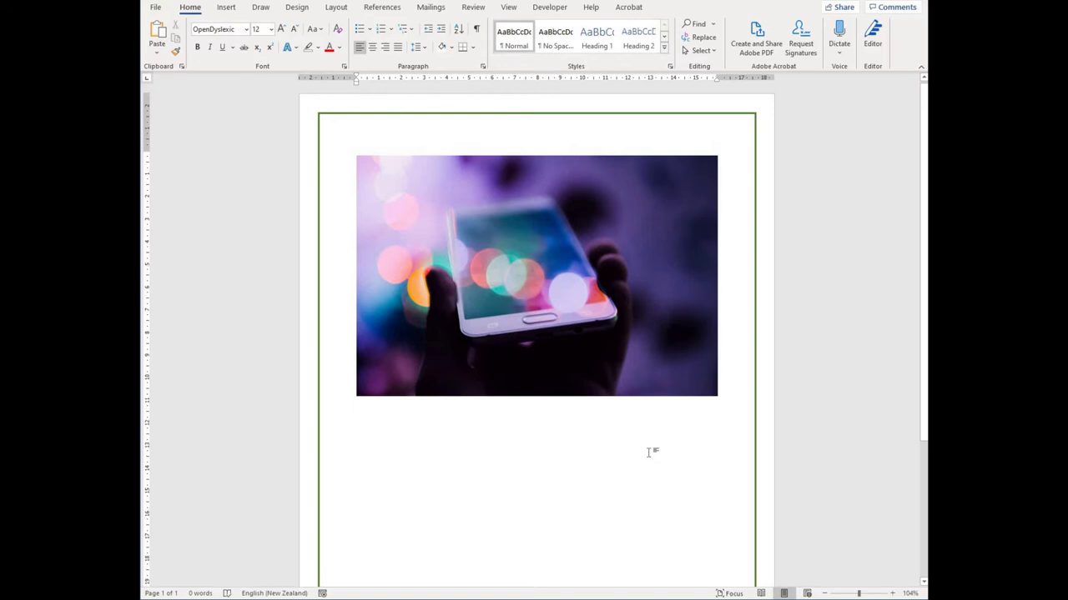
Delete the inserted phone picture and bring it back onto the page, repeating this twice
left_click(588, 352)
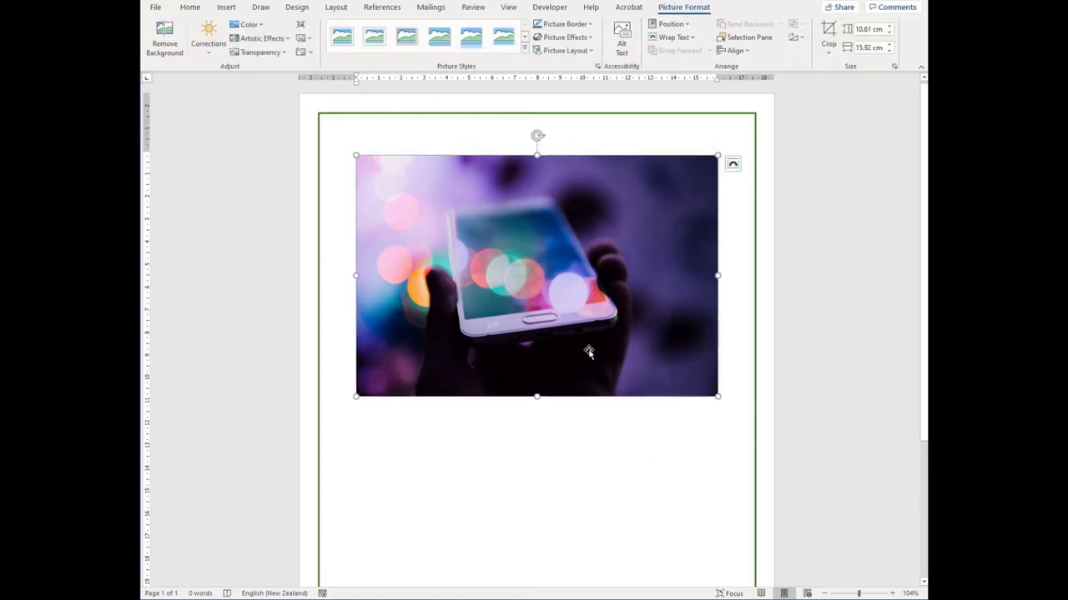
key("Delete")
right_click(389, 171)
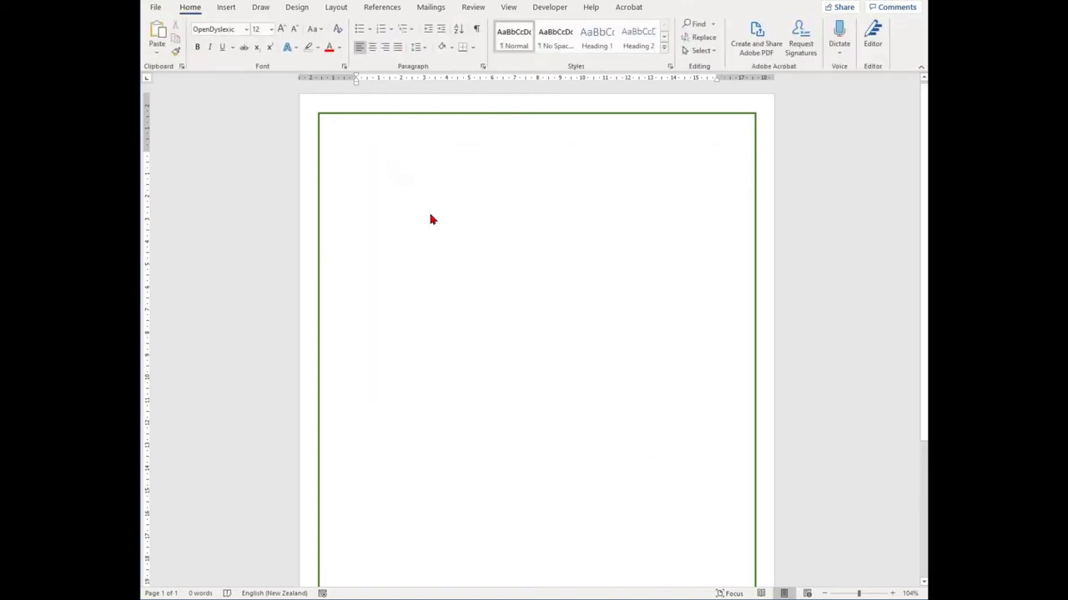
left_click(431, 230)
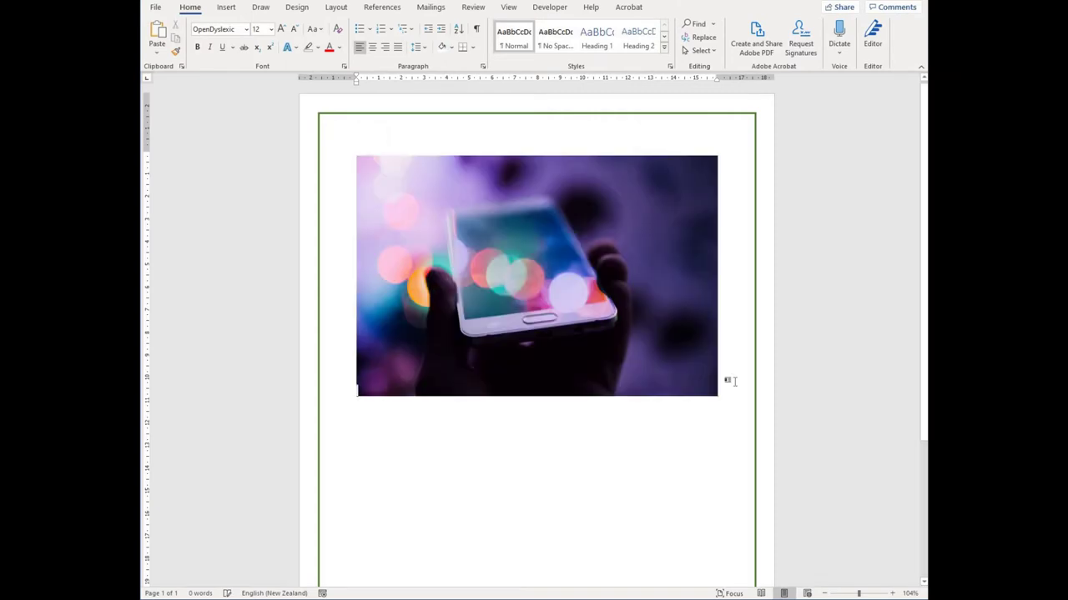
key("ctrl+z")
right_click(424, 173)
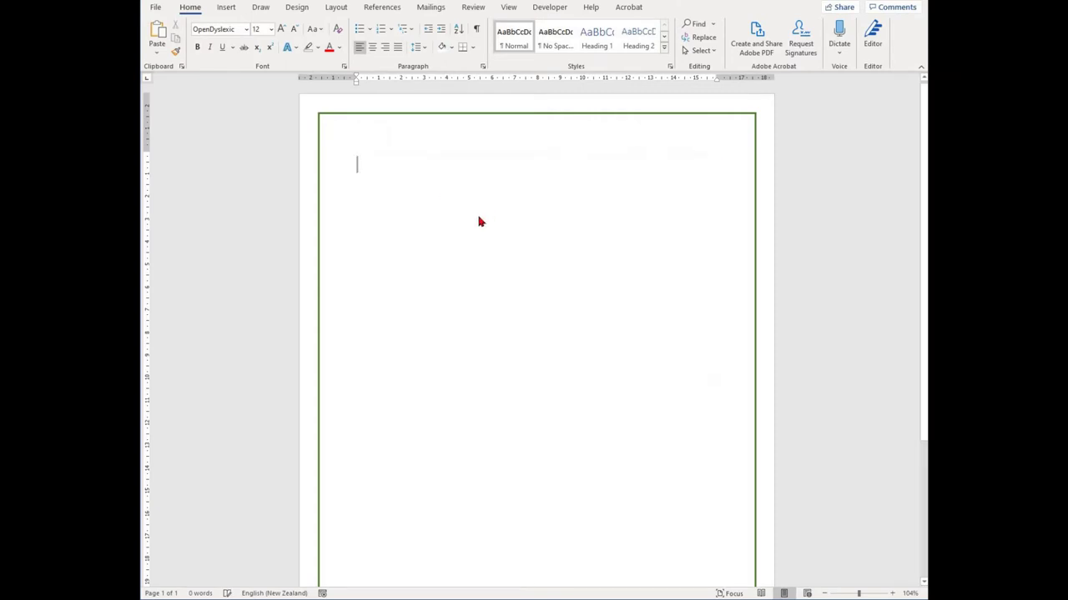
left_click(463, 230)
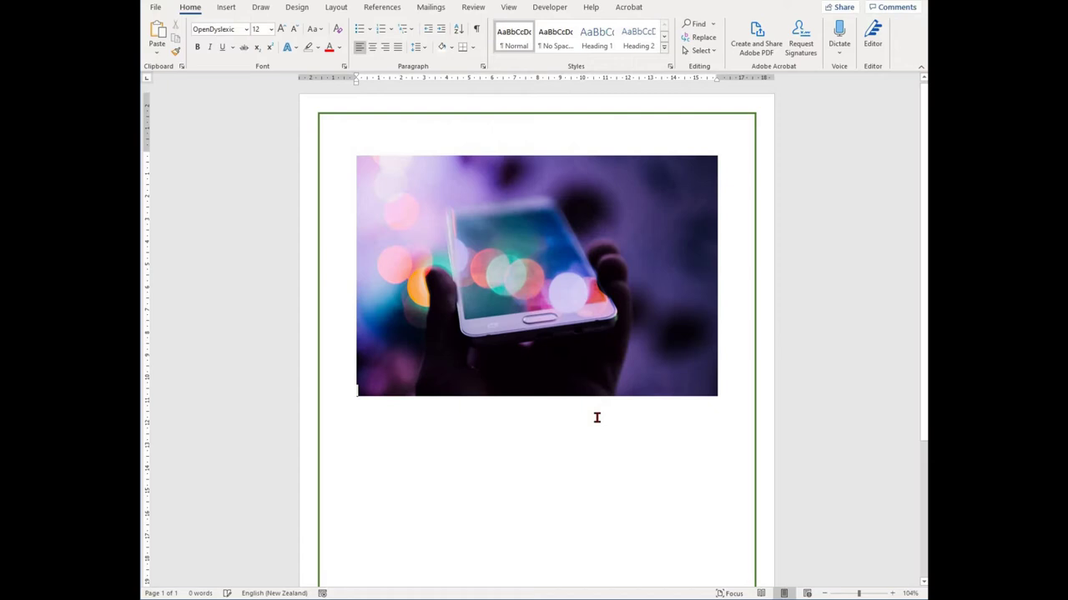
Enlarge the picture slightly in proportion from its lower-right corner to about 16.1 cm wide by 10.74 cm high
left_click(497, 275)
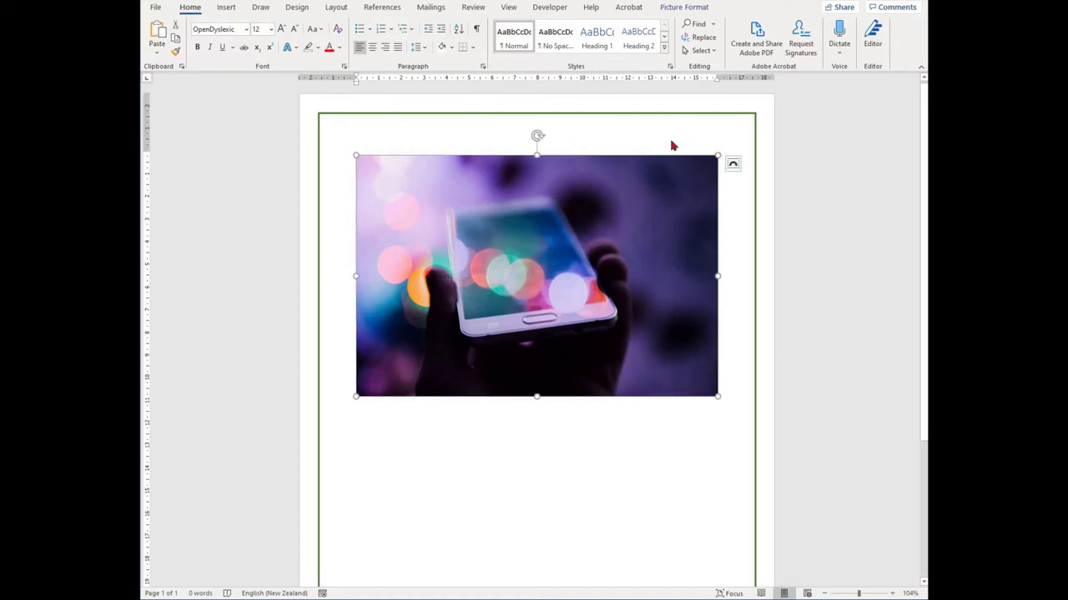
left_click(577, 473)
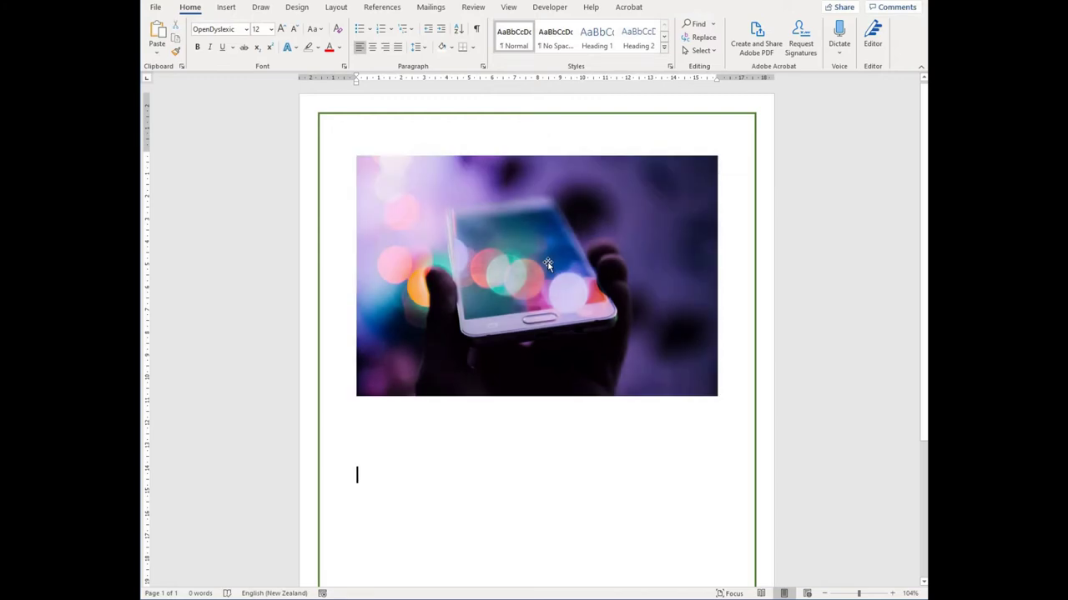
left_click(548, 264)
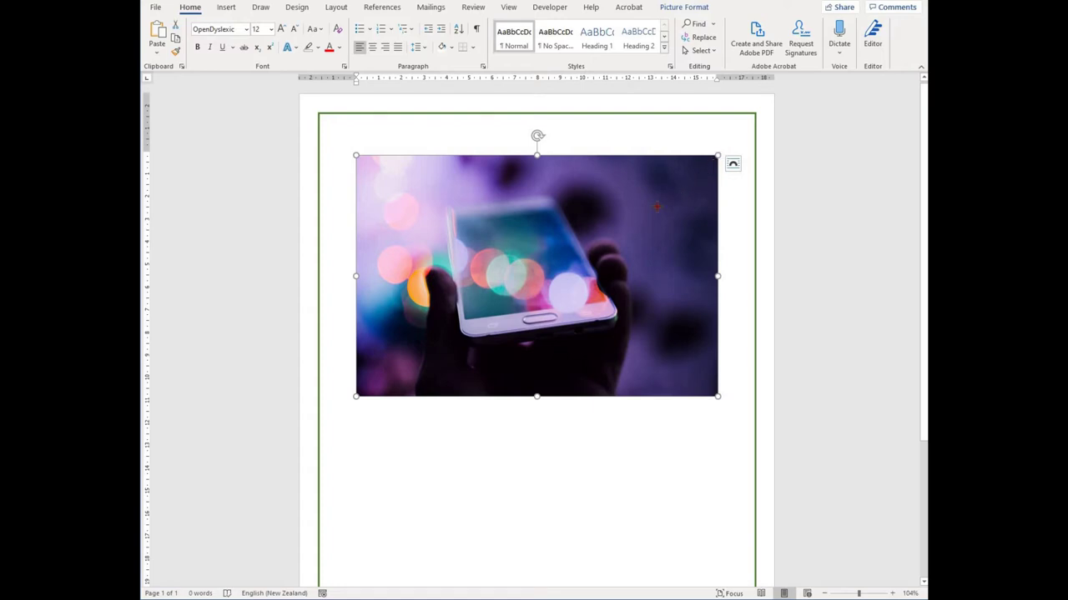
left_click_drag(657, 206, 722, 399)
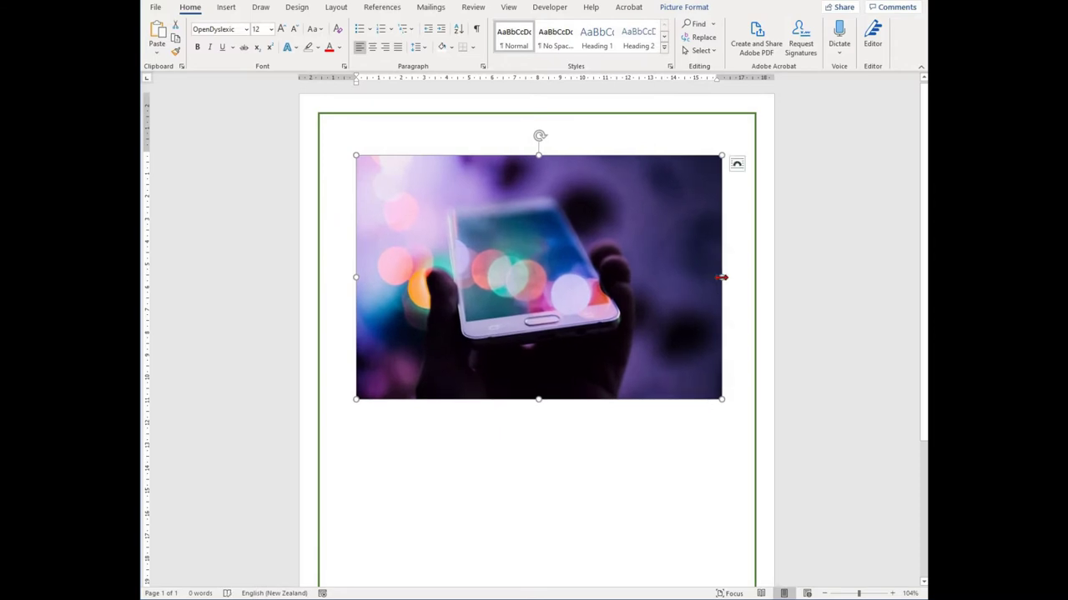
Try stretching and squashing the picture's width and height separately, and undo the distortions
left_click_drag(721, 277, 360, 277)
left_click_drag(555, 288, 774, 277)
left_click_drag(479, 289, 723, 298)
left_click_drag(539, 399, 517, 180)
left_click_drag(518, 250, 542, 534)
left_click_drag(542, 425, 524, 246)
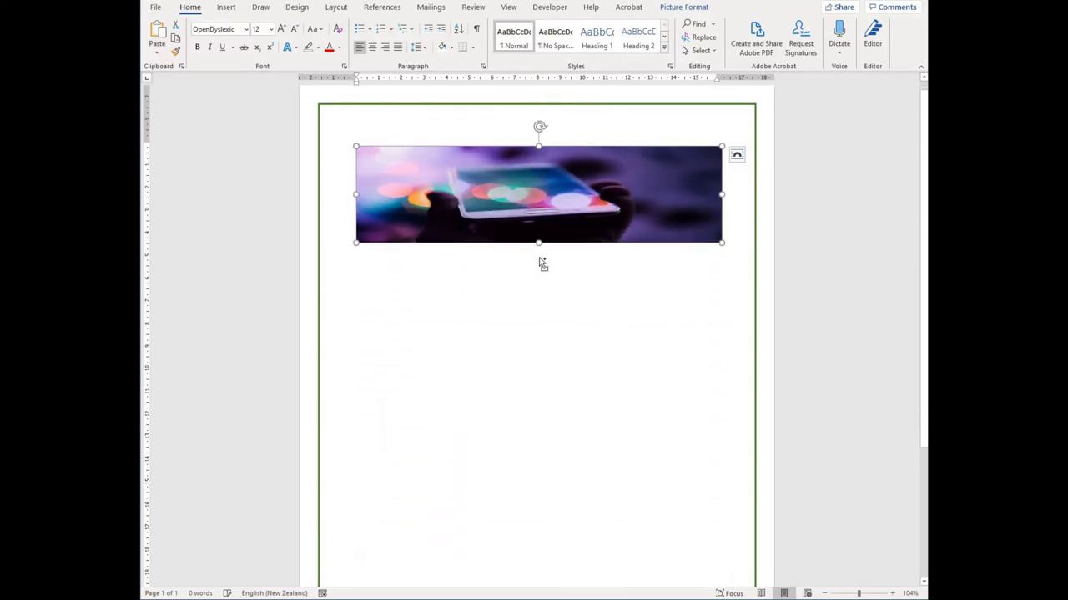
key("ctrl+z")
key("Down")
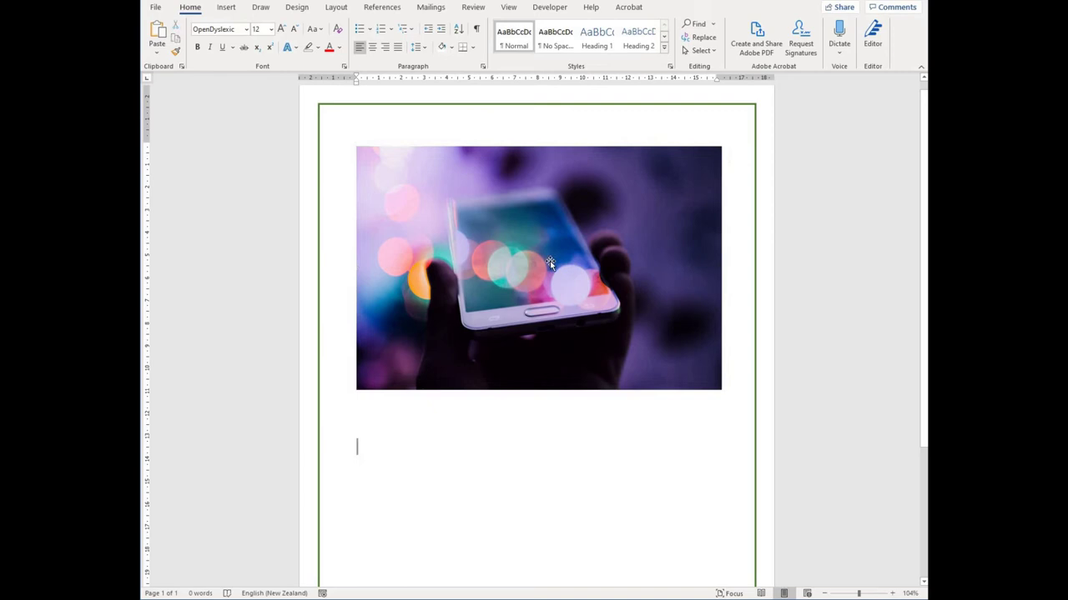
Crop the picture's right and left sides inward to leave a width of about 10.79 cm
left_click(550, 261)
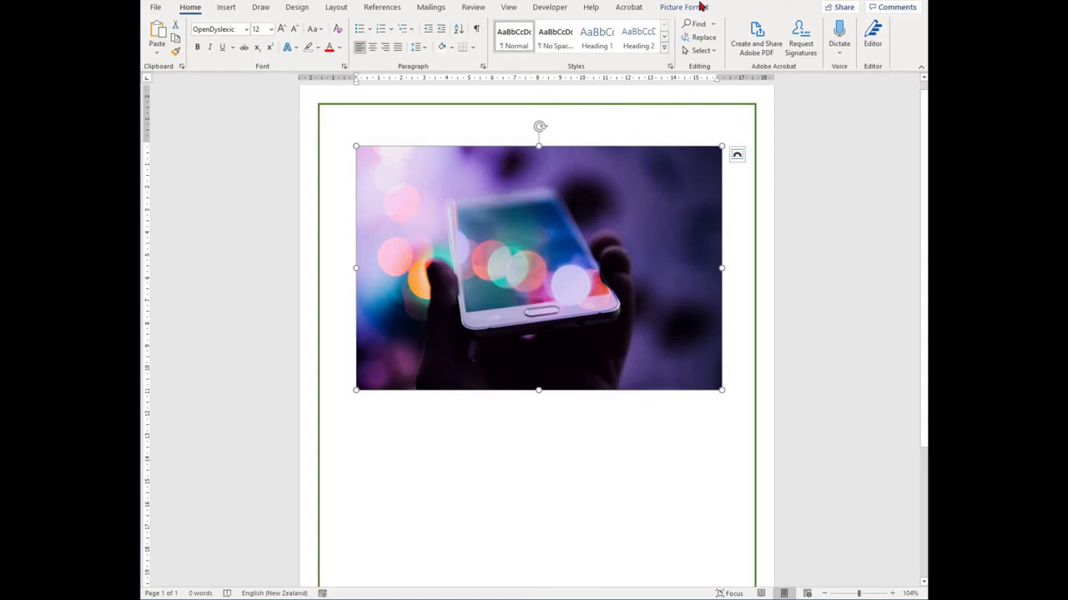
left_click(523, 432)
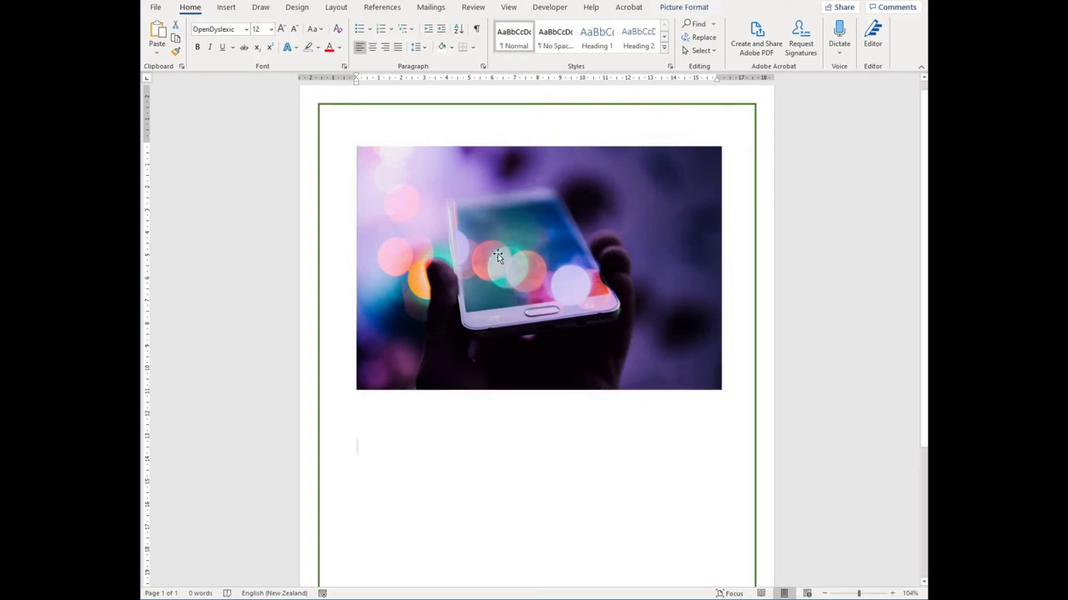
left_click(499, 256)
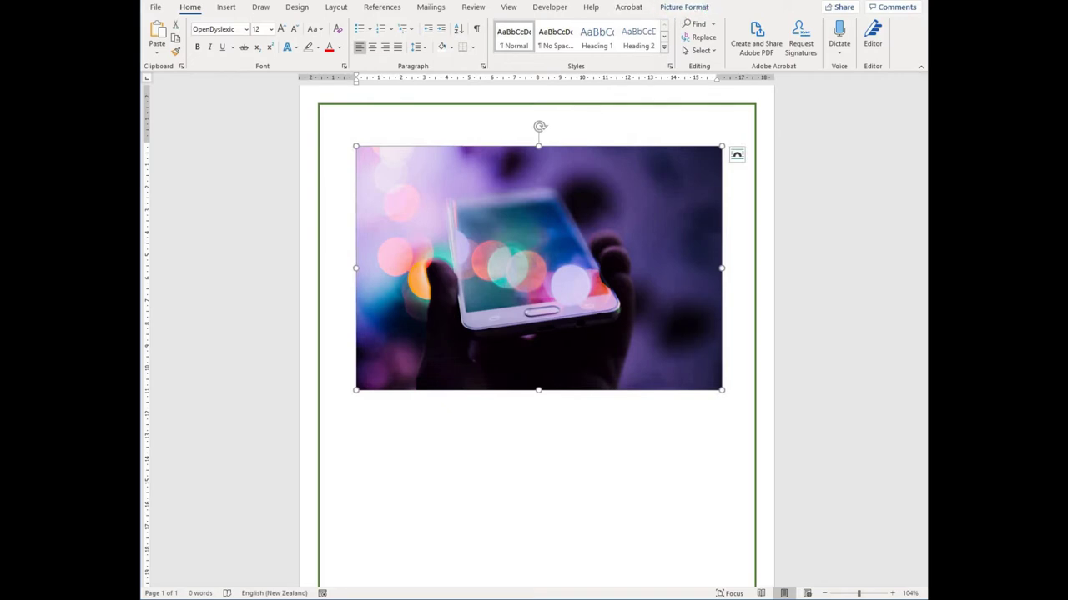
left_click(697, 8)
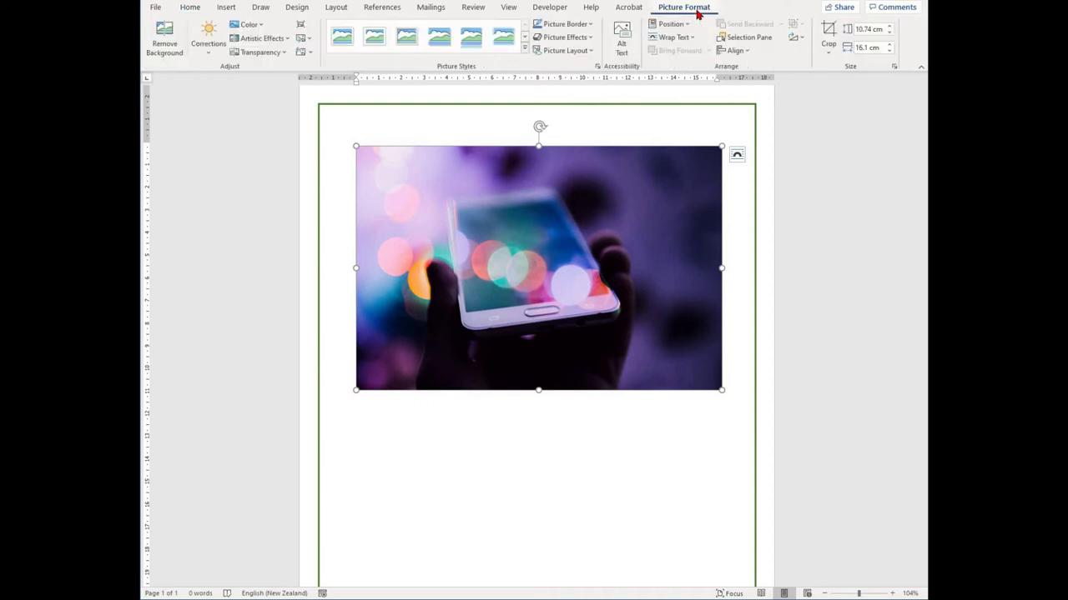
left_click(828, 33)
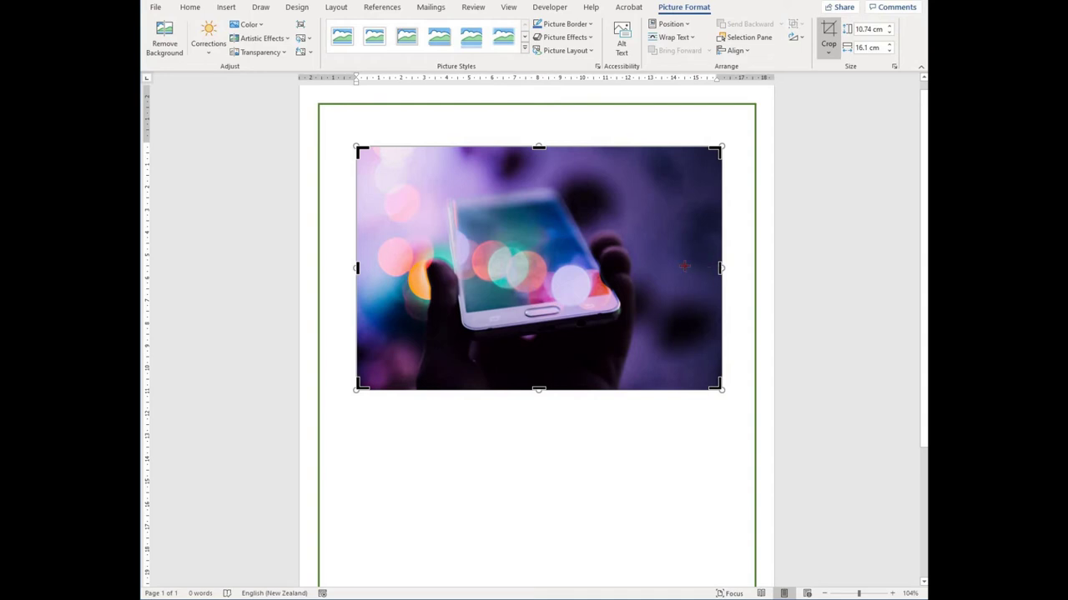
left_click_drag(684, 266, 616, 281)
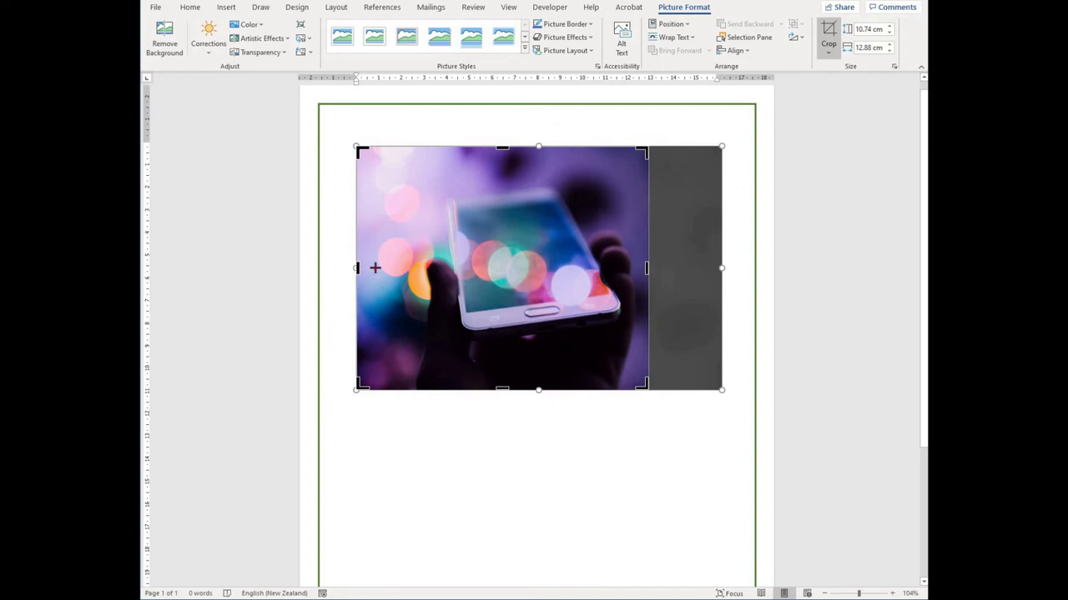
left_click_drag(375, 266, 412, 272)
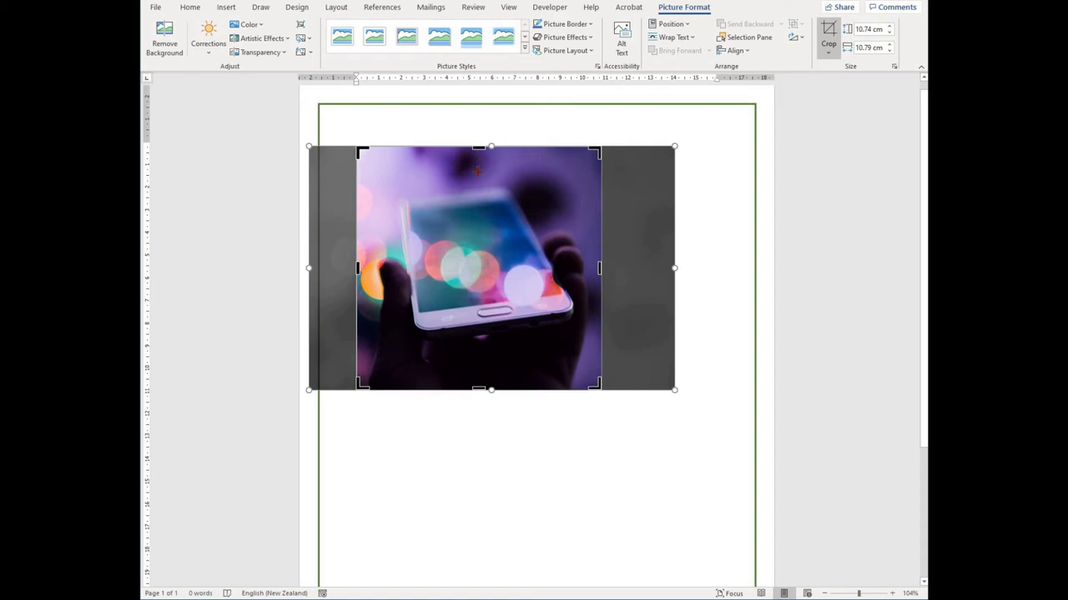
Crop the picture's upper and lower edges to leave a height of about 8.97 cm and apply the crop
left_click_drag(477, 148, 478, 174)
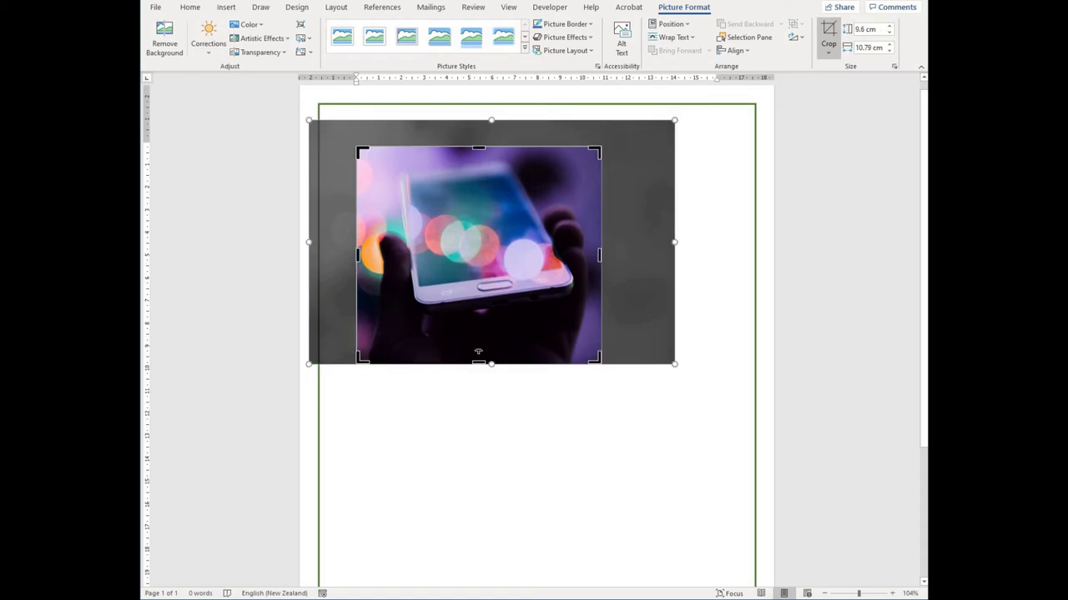
left_click_drag(478, 351, 478, 348)
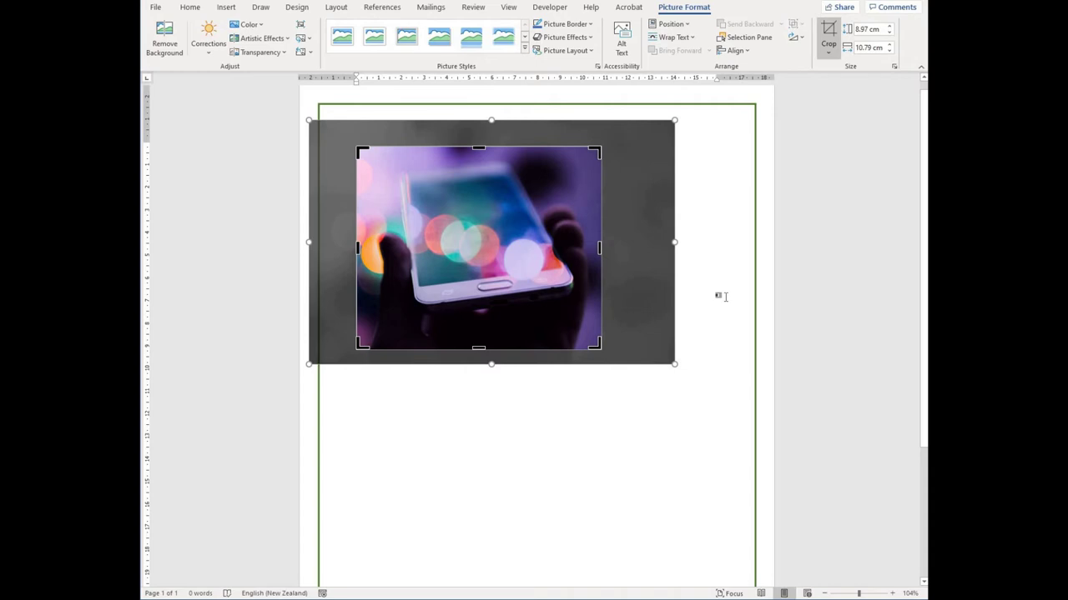
left_click(724, 297)
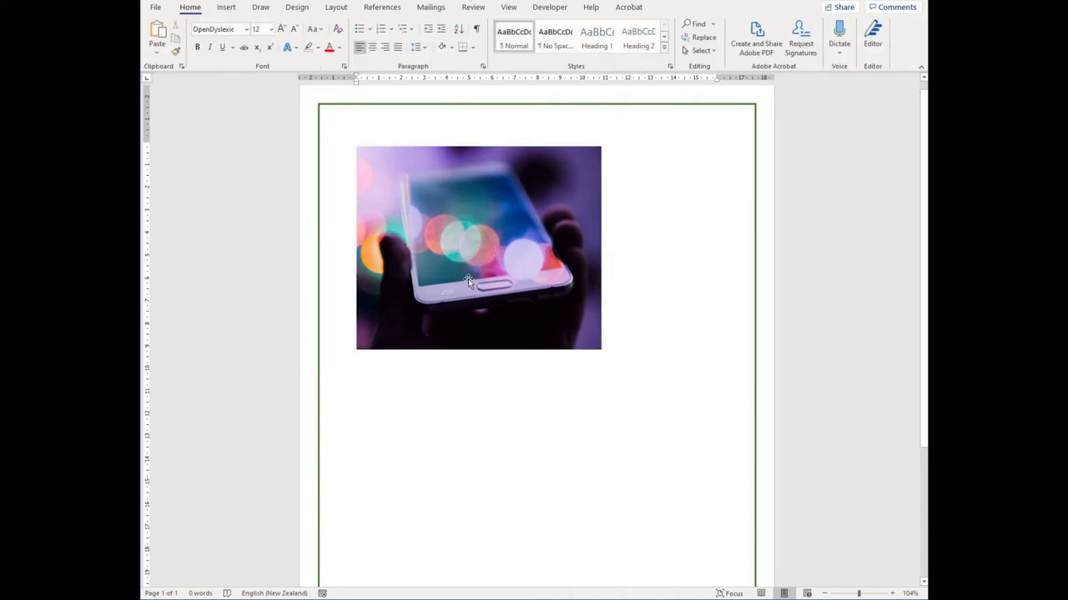
Draw an ellipse about 6.05 cm wide and 5.41 cm high in the empty area below the cropped picture
scroll(505, 308, "down", 1)
scroll(504, 309, "down", 4)
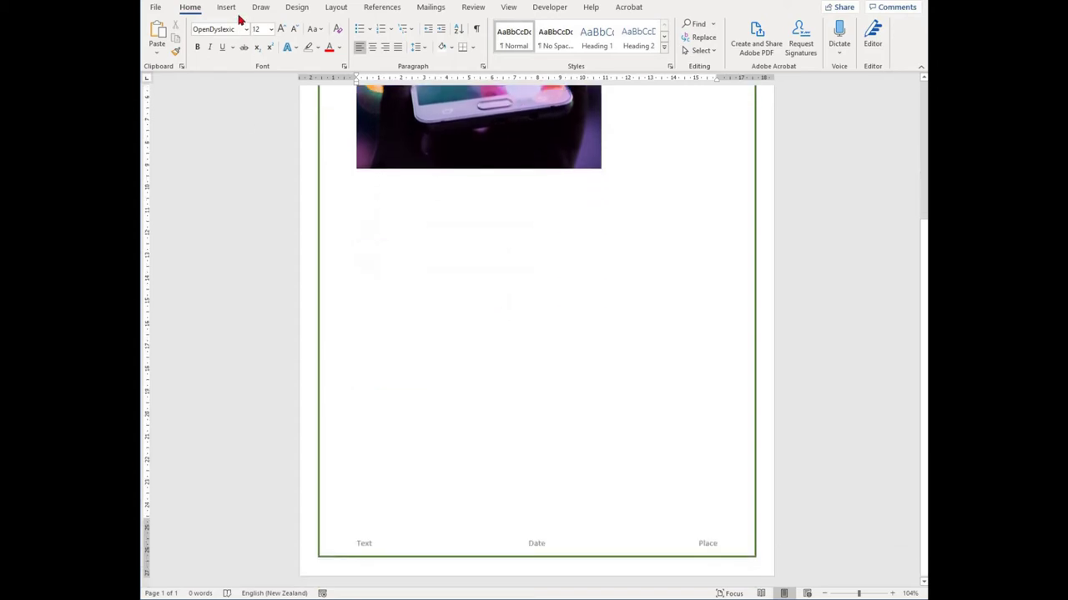
scroll(305, 33, "down", 1)
left_click(296, 24)
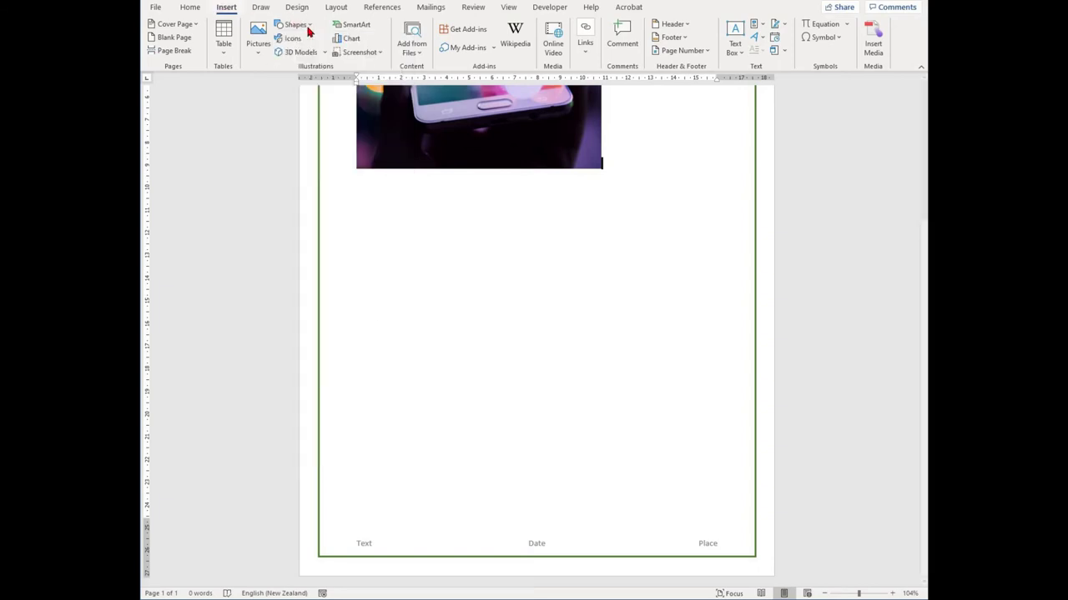
left_click(309, 28)
left_click(311, 30)
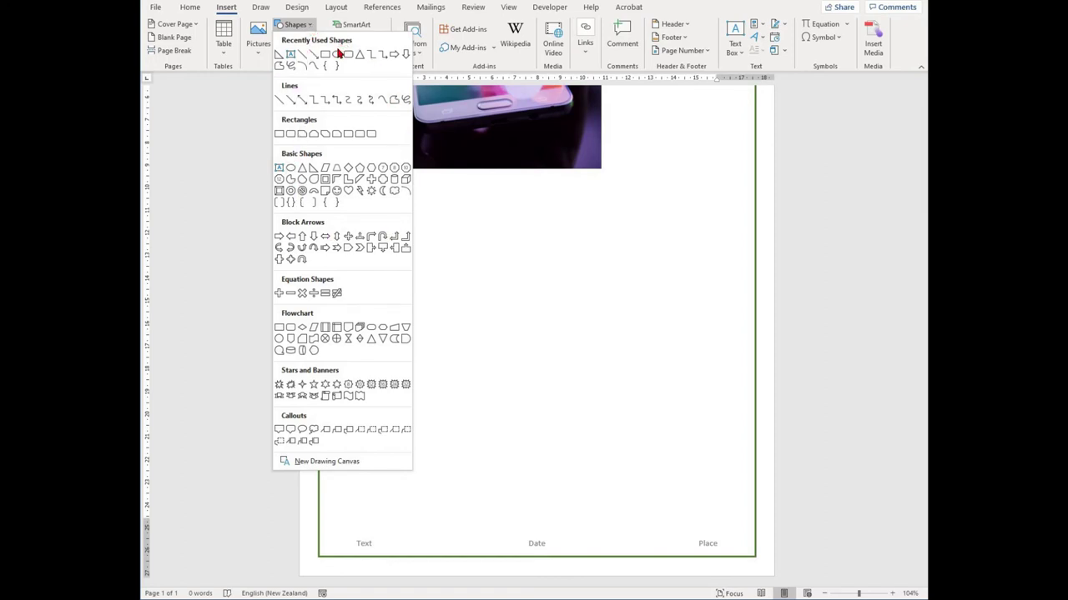
left_click(385, 246)
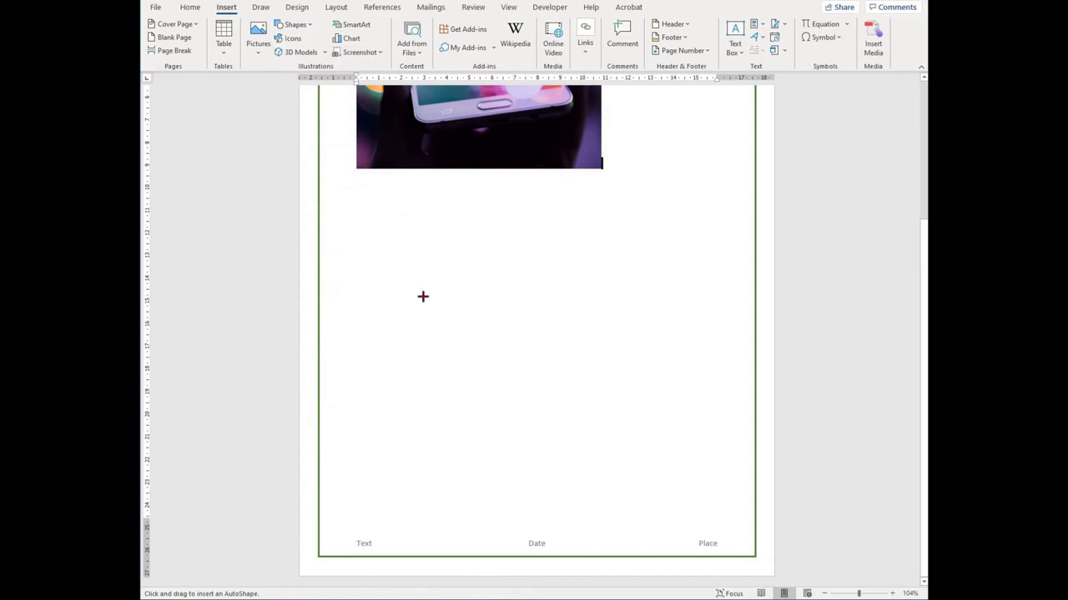
left_click_drag(498, 333, 507, 341)
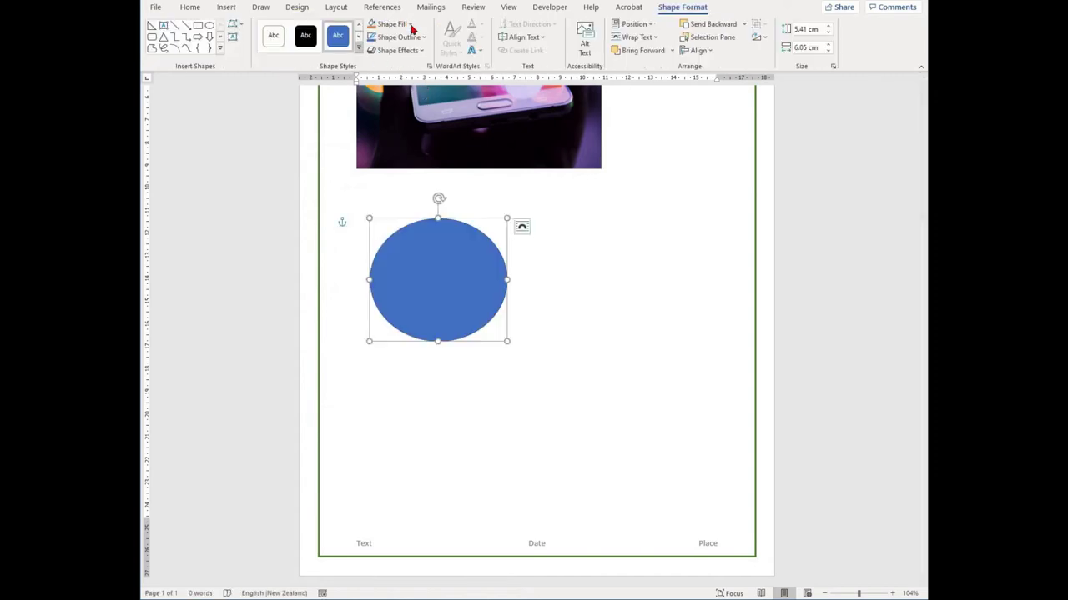
Fill the ellipse with black and thicken its blue outline to 3 pt
left_click(408, 25)
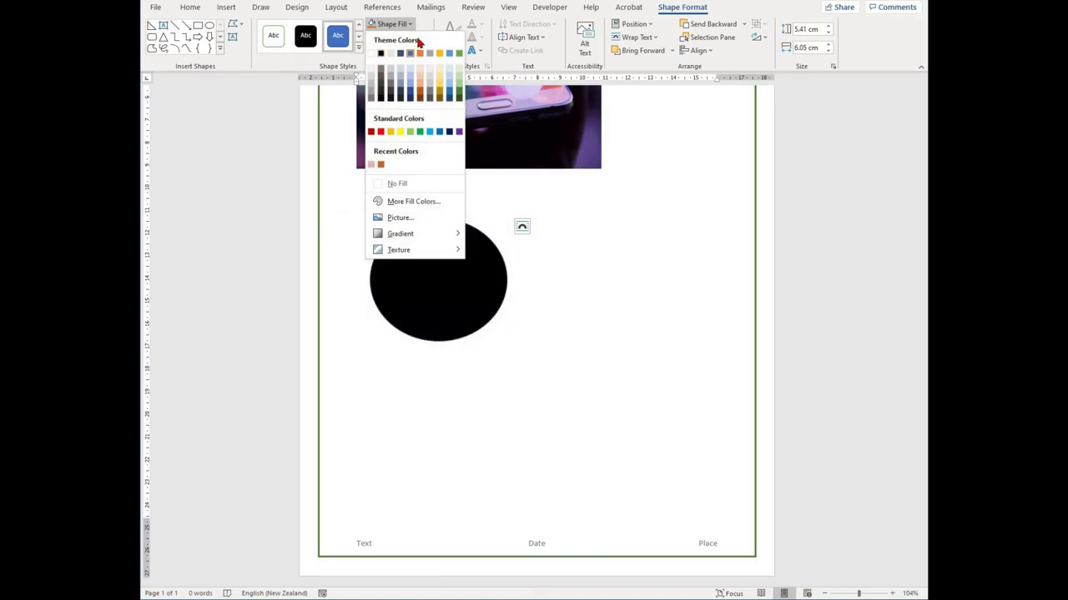
left_click(380, 54)
left_click(400, 37)
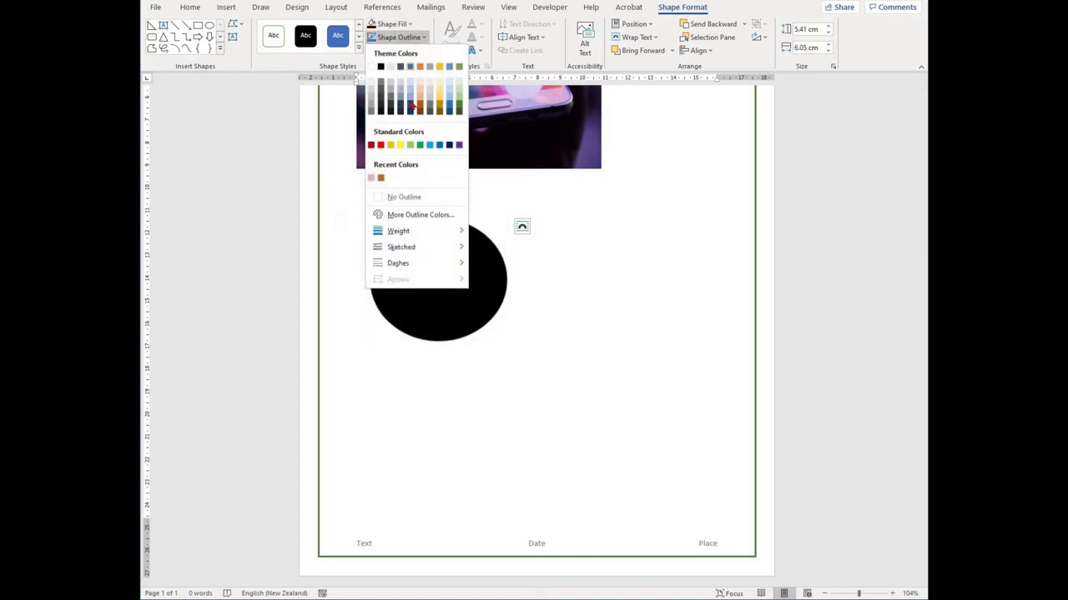
left_click(422, 38)
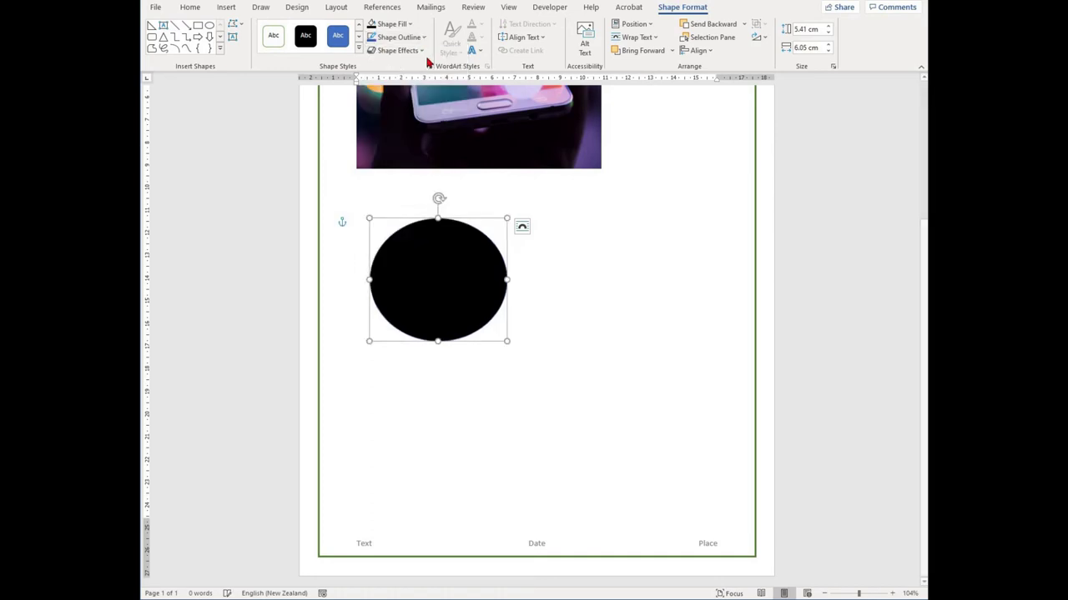
left_click(423, 38)
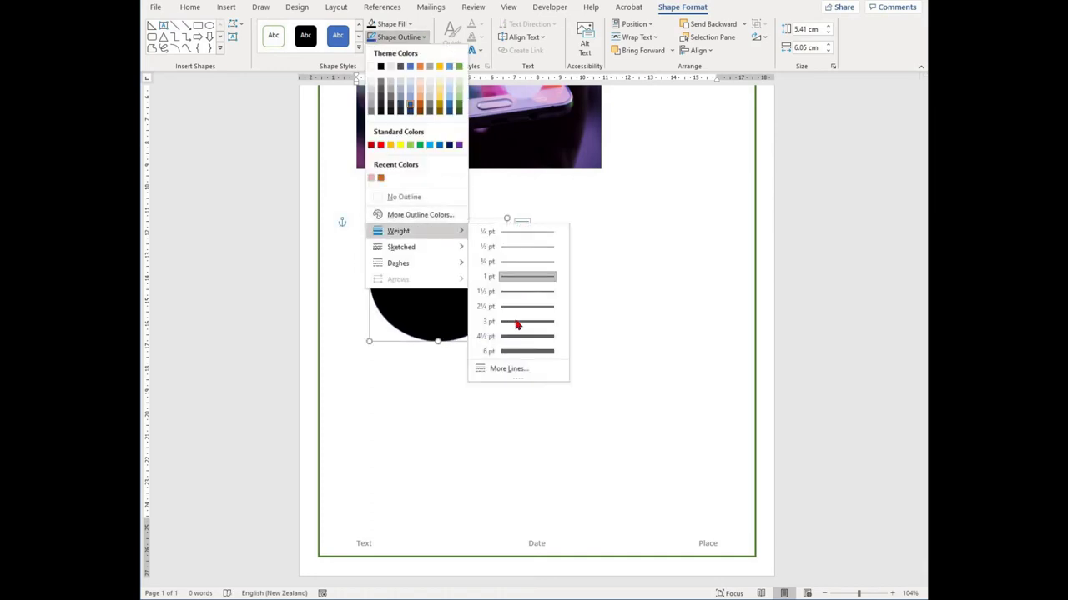
left_click(491, 283)
key("Escape")
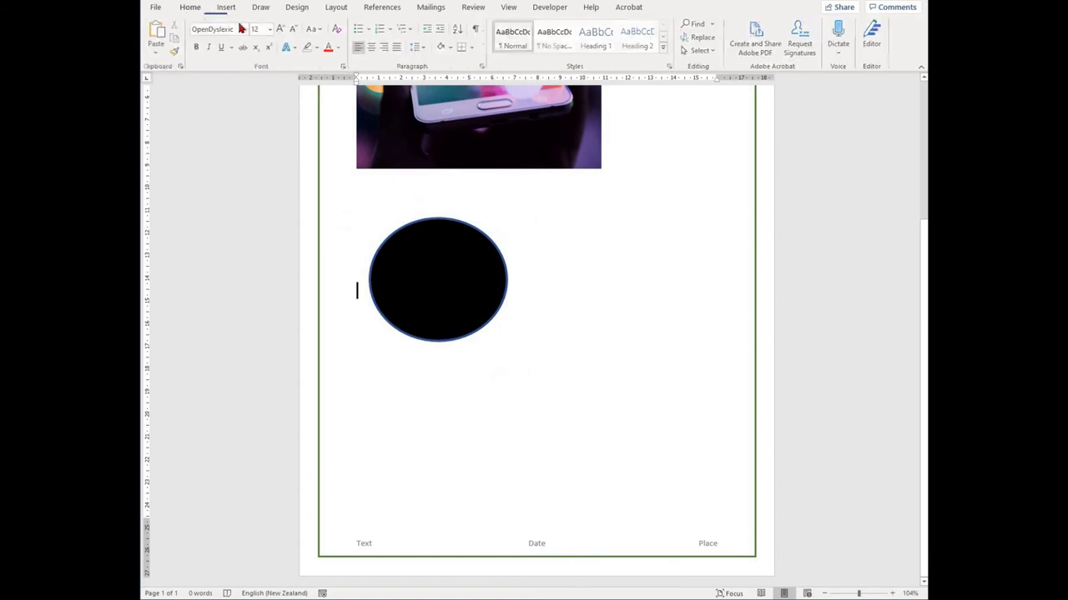
Draw a narrow parallelogram about 1.68 cm wide and 7.7 cm high across the middle of the ellipse and bring it forward
left_click(227, 8)
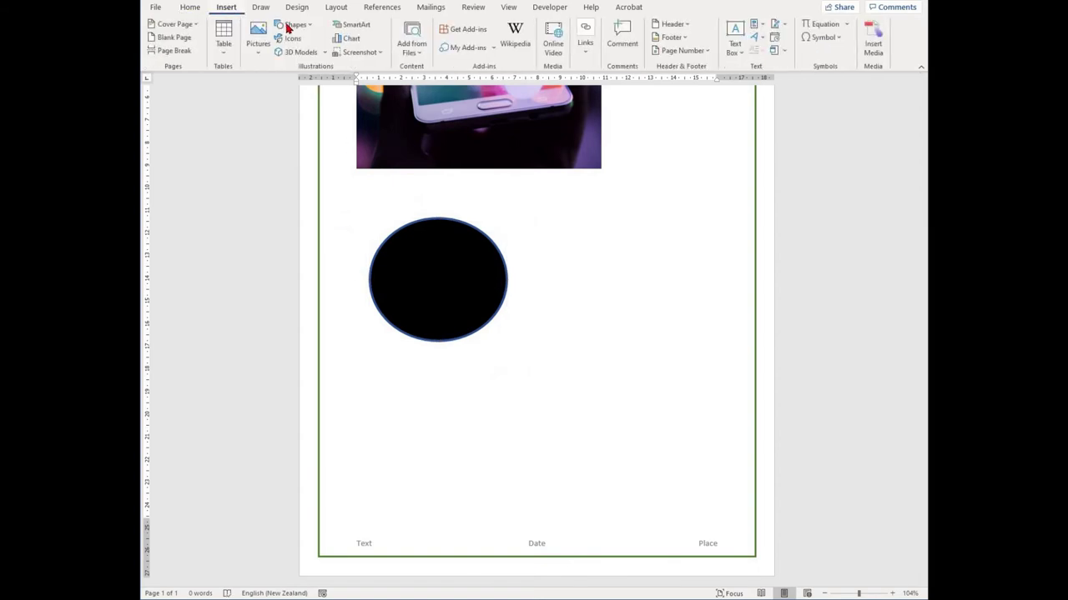
left_click(288, 26)
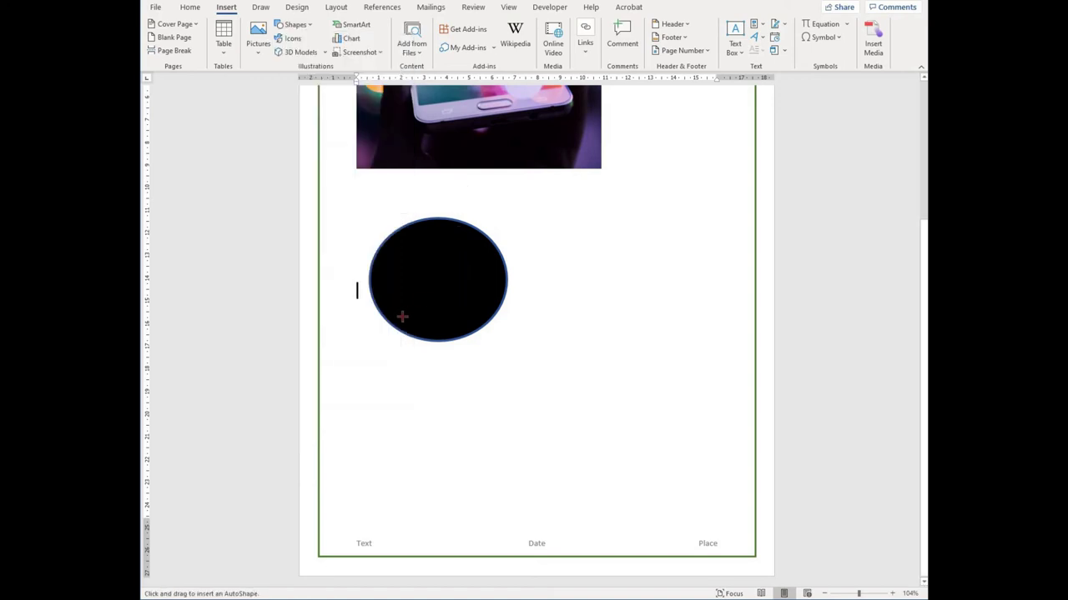
mouse_move(457, 190)
left_mouse_down()
mouse_move(389, 341)
mouse_move(400, 374)
mouse_move(419, 365)
left_mouse_up()
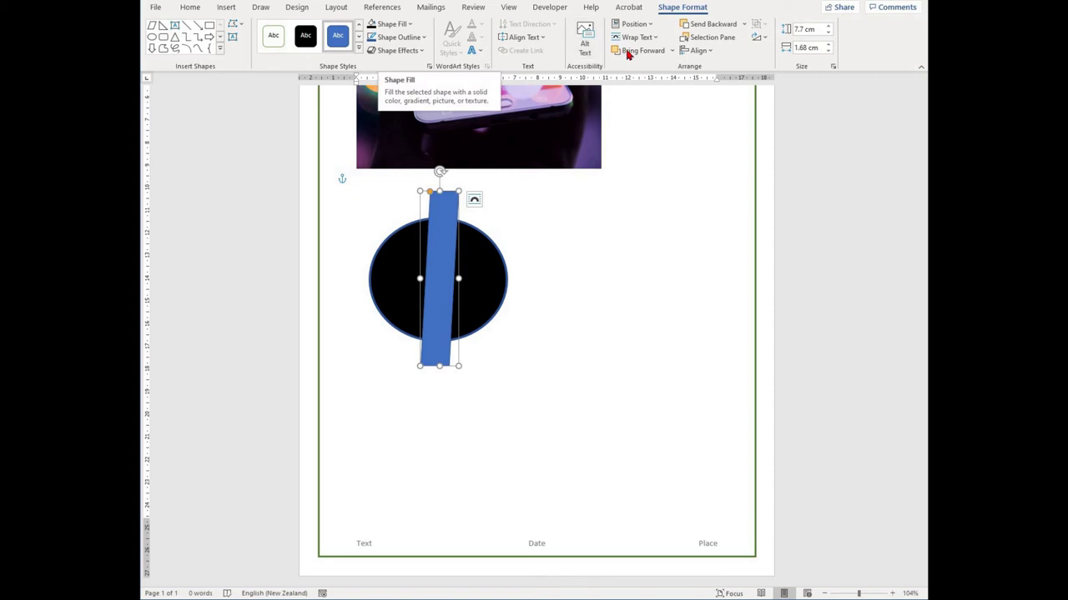
left_click(707, 25)
left_click(649, 50)
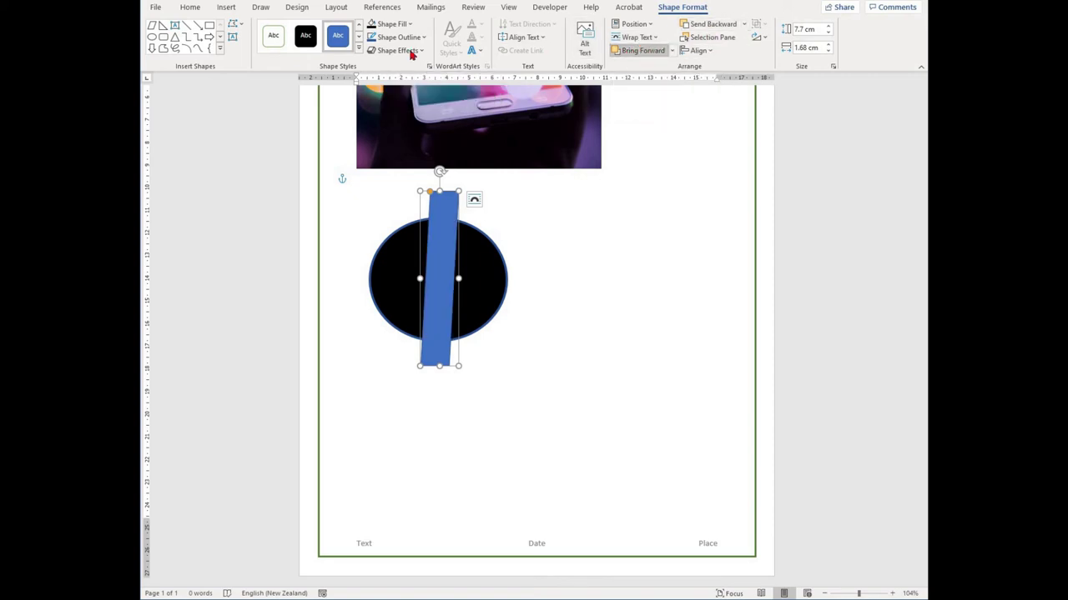
Fill the parallelogram with white and remove its outline so it looks like a gap through the ellipse
left_click(407, 24)
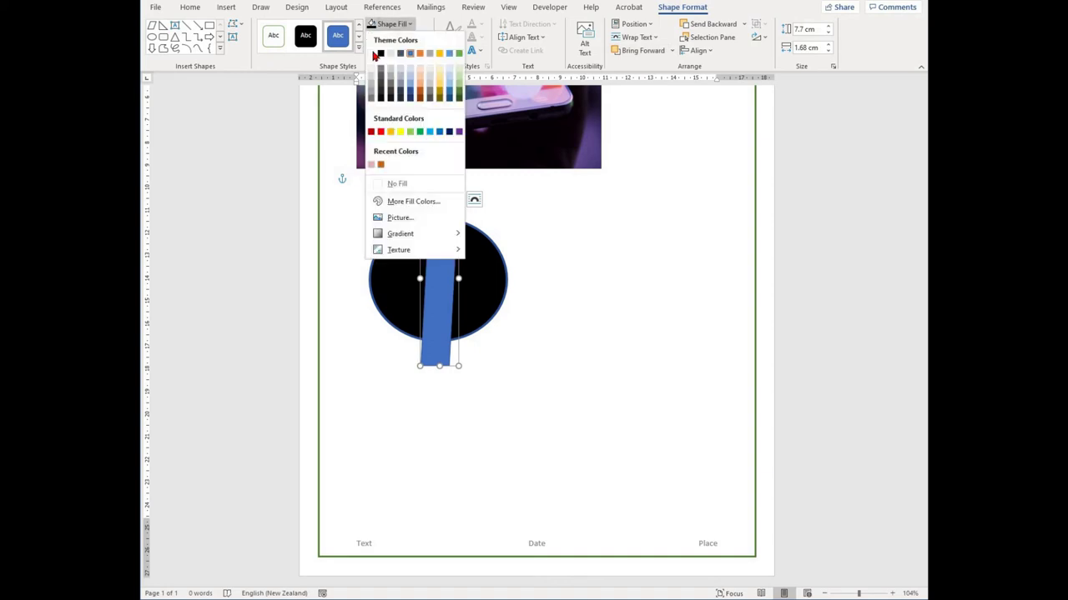
left_click(576, 279)
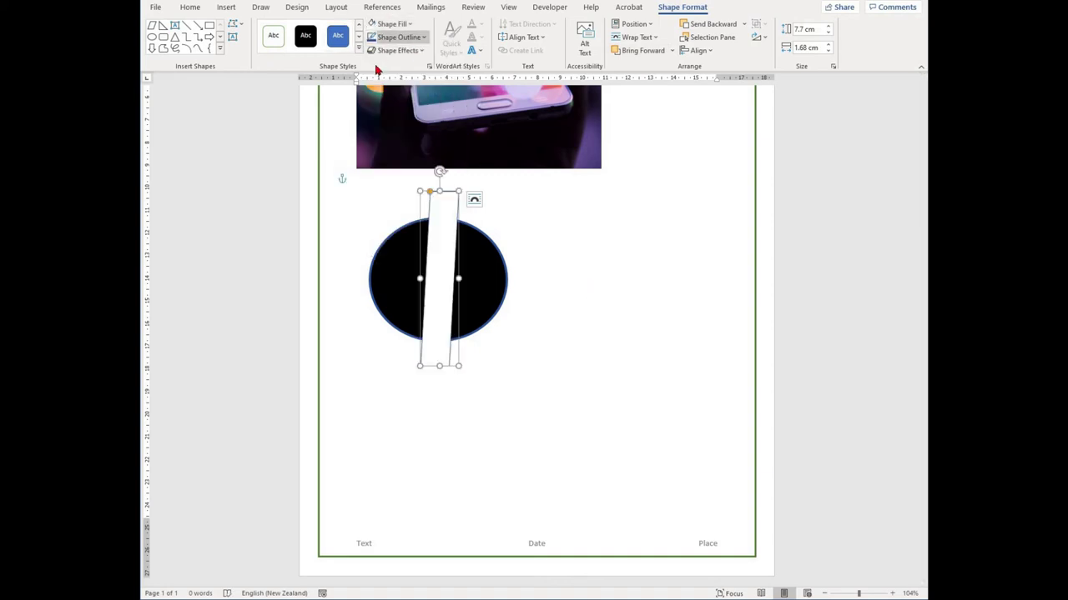
left_click(399, 36)
left_click(404, 197)
left_click(479, 302)
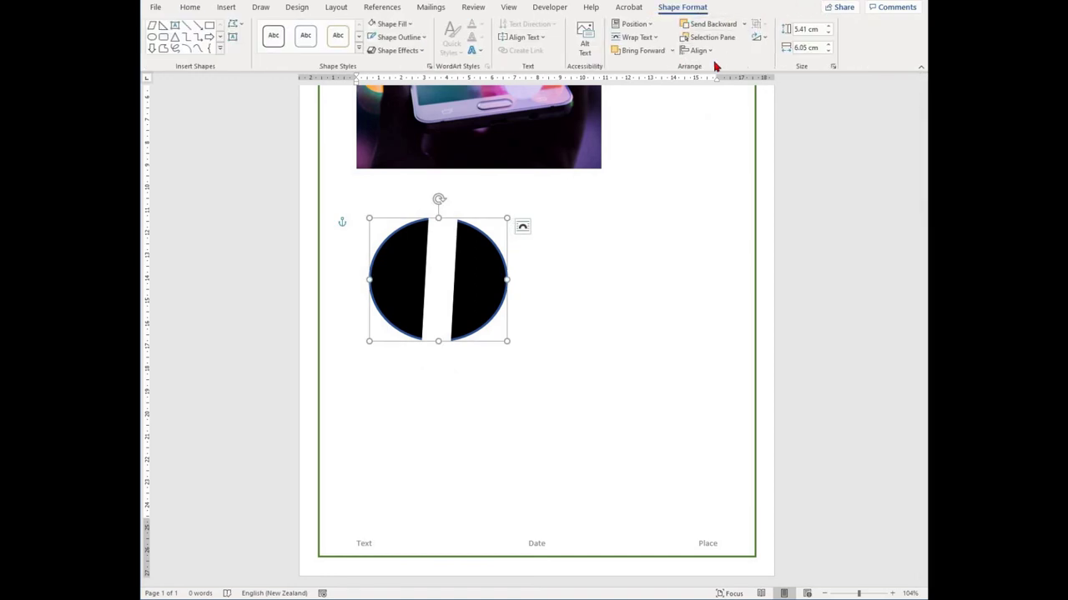
left_click(618, 263)
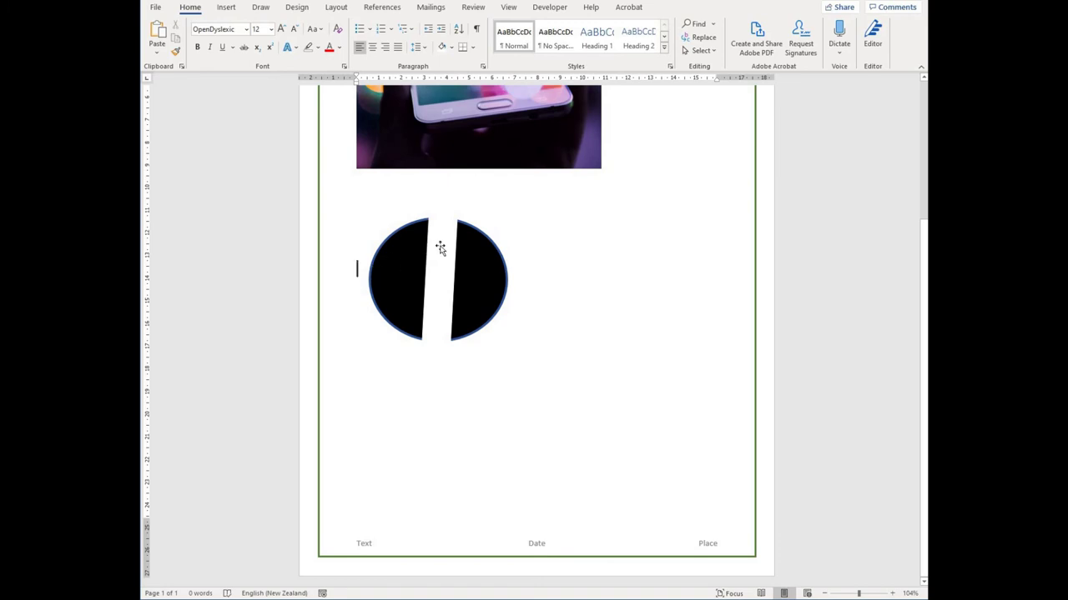
Group the ellipse and the white parallelogram into one object and move the group slightly down and to the left
left_click(440, 247)
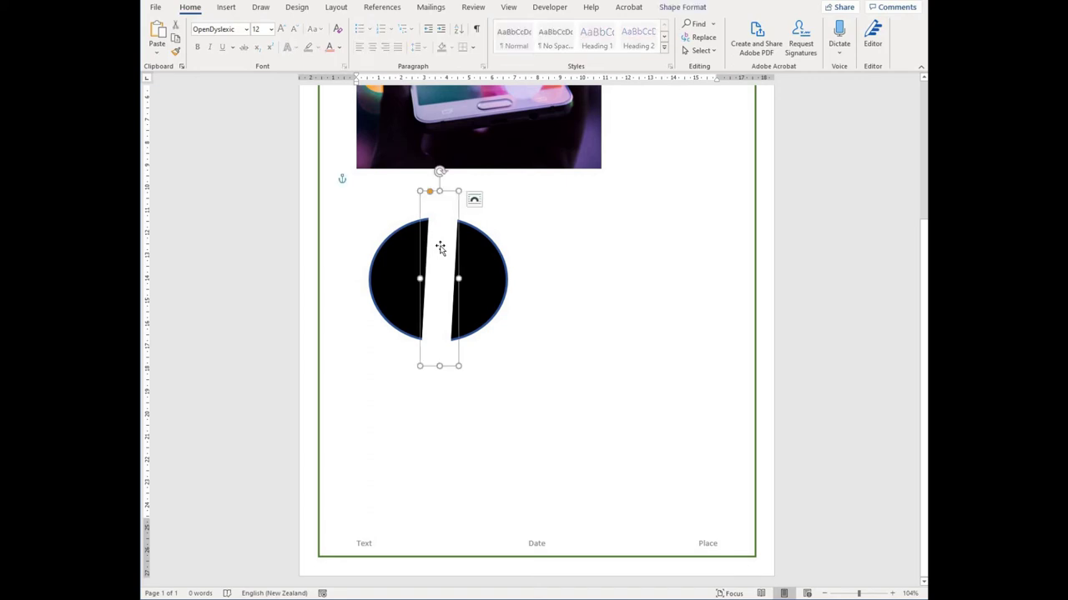
left_click(488, 248, "shift")
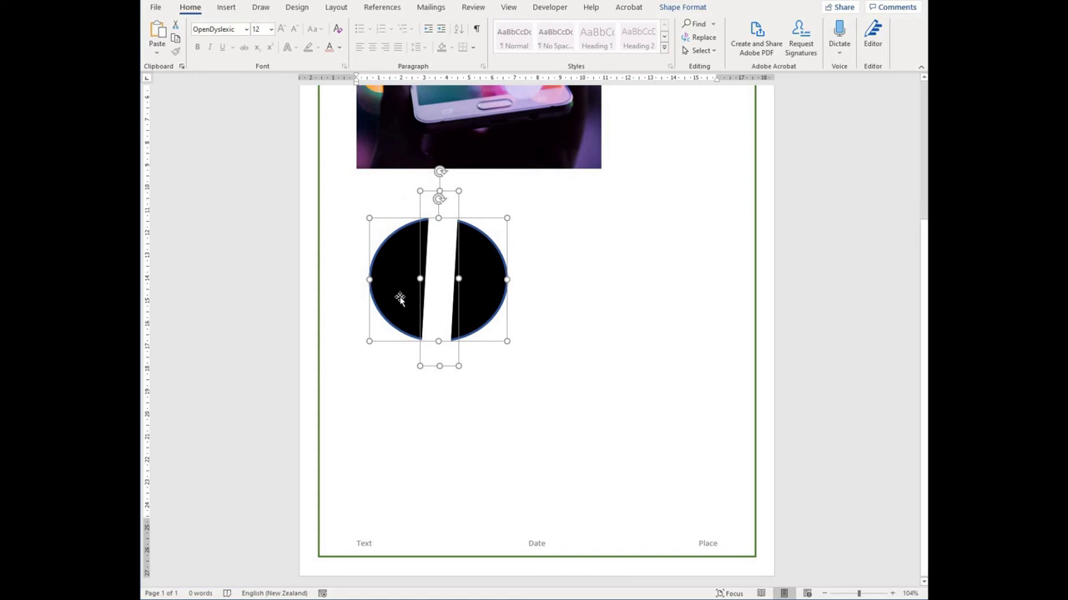
left_click(671, 7)
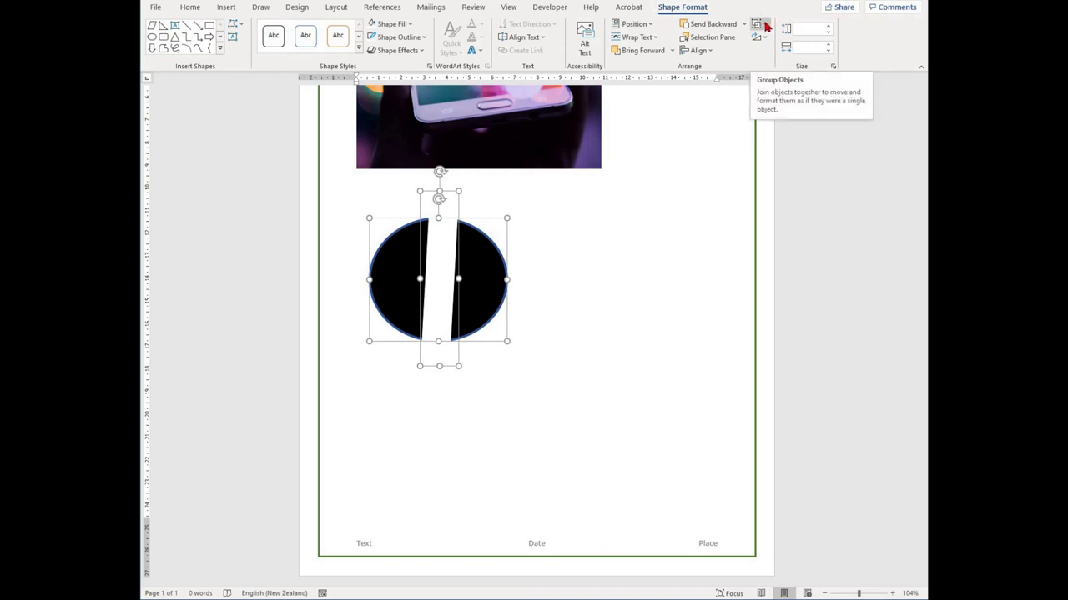
left_click(766, 27)
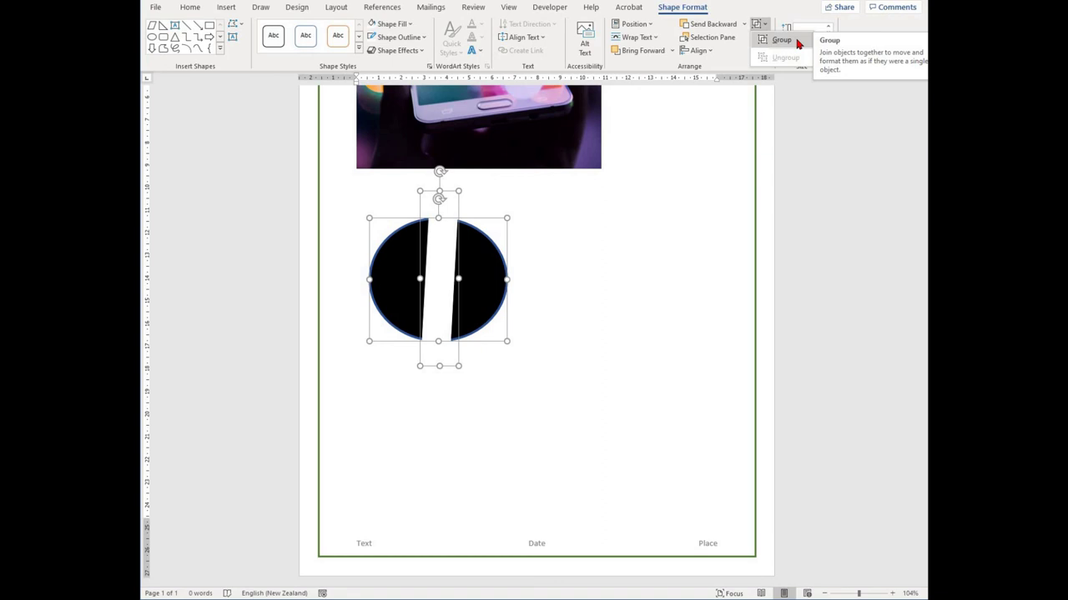
left_click(782, 40)
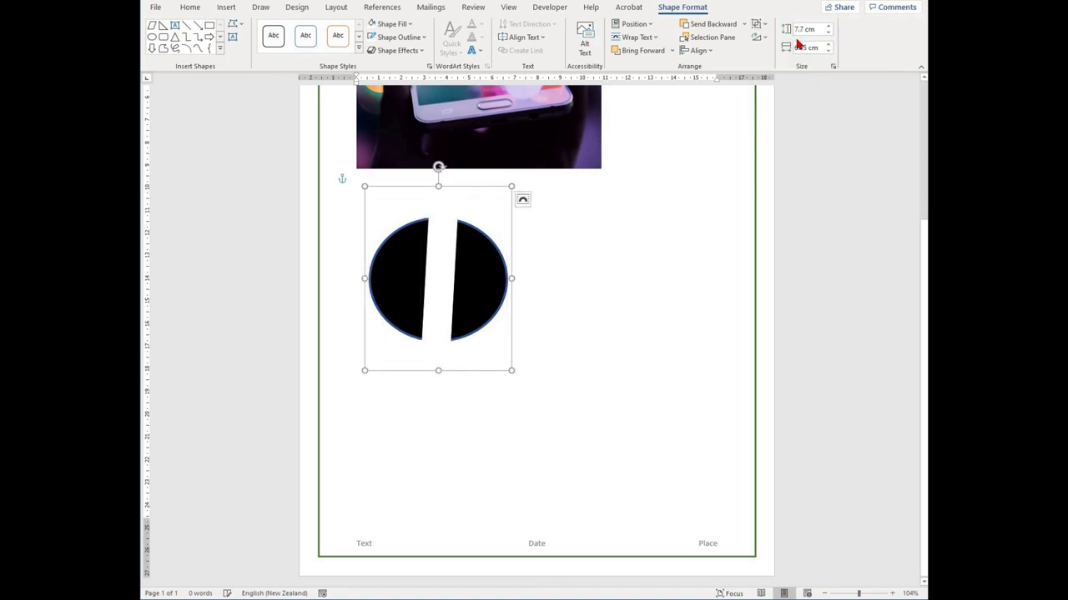
key("Escape")
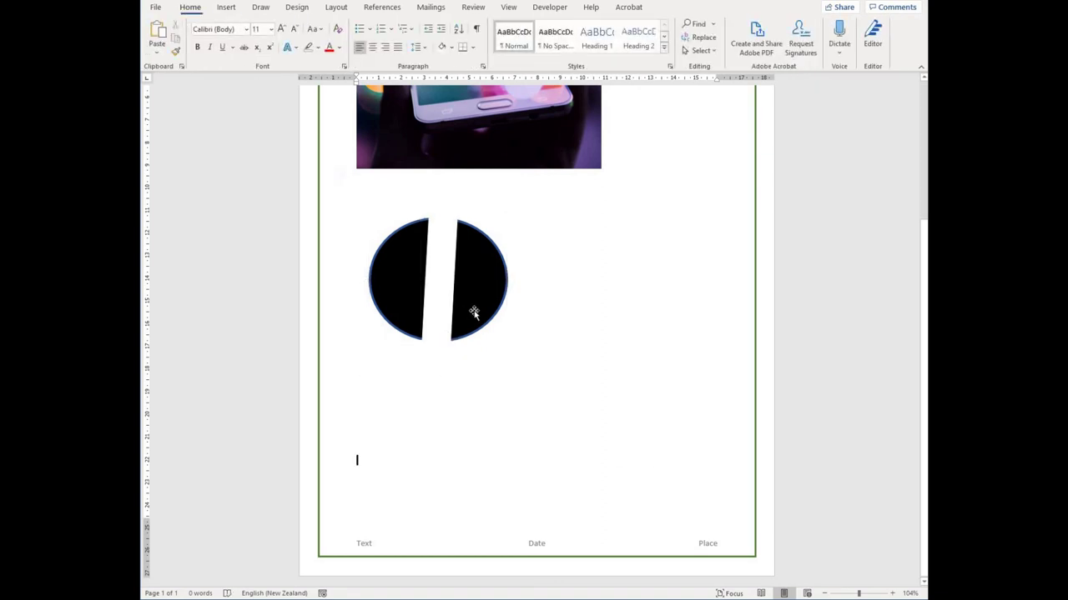
left_click(472, 305)
left_click_drag(492, 258, 468, 312)
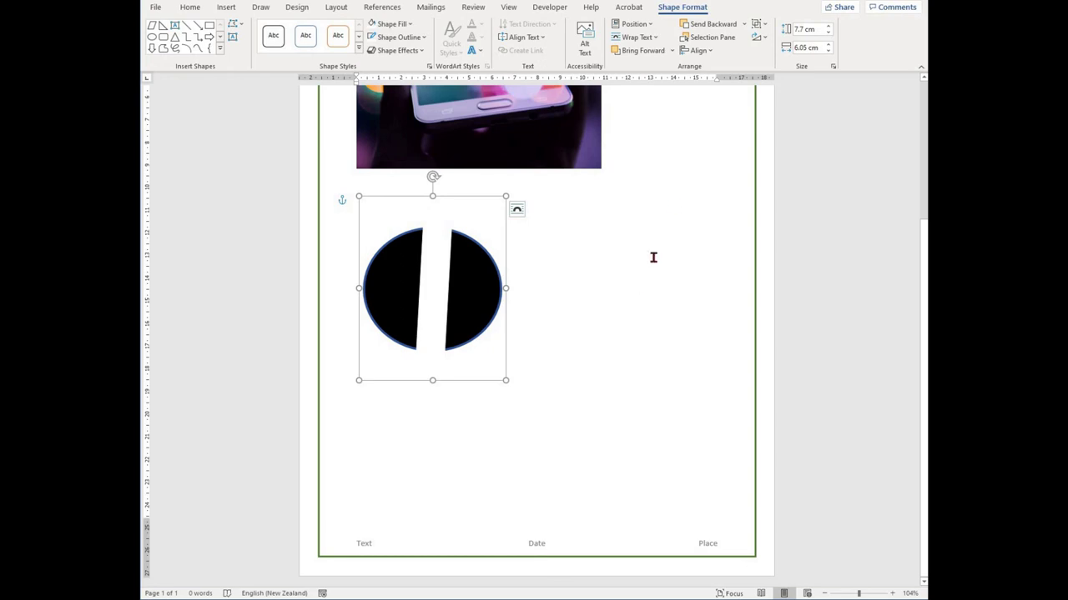
Ungroup the ellipse and parallelogram, and remove the white parallelogram from the ellipse
left_click(764, 26)
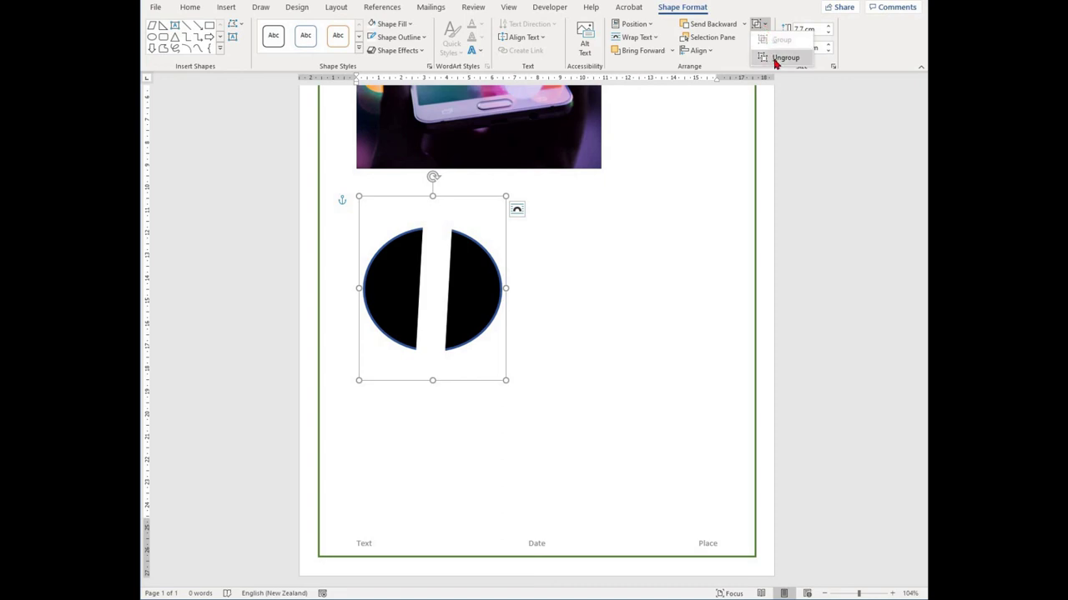
left_click(784, 58)
left_click(621, 325)
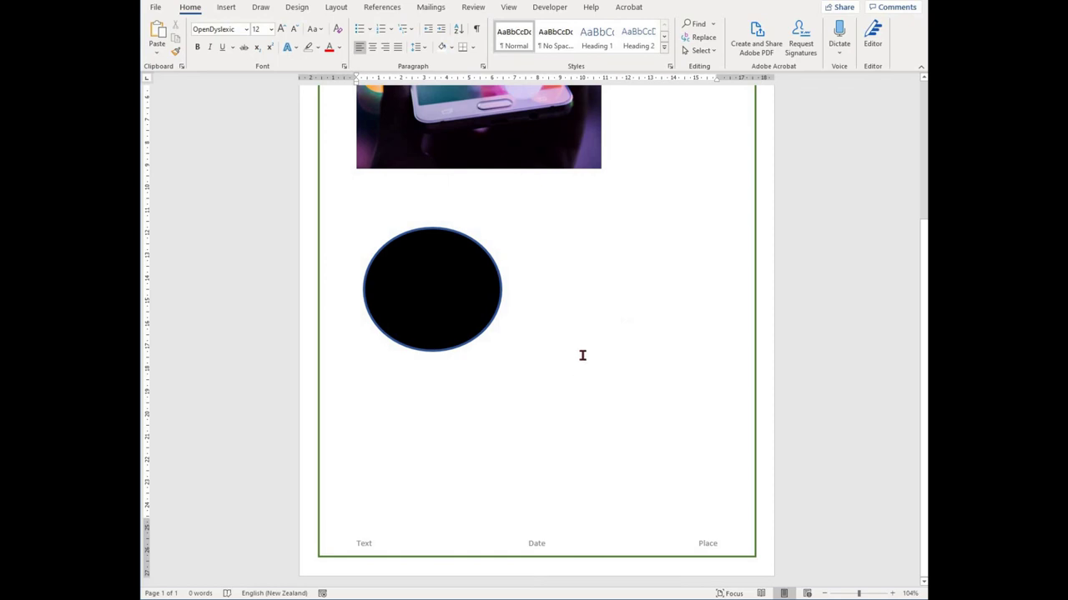
left_click(436, 255)
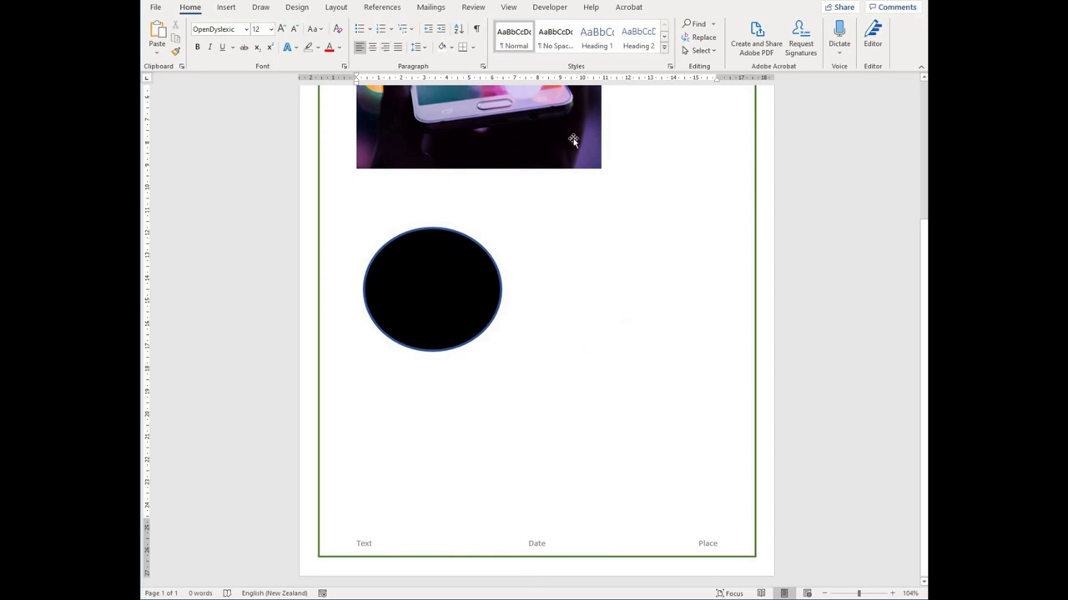